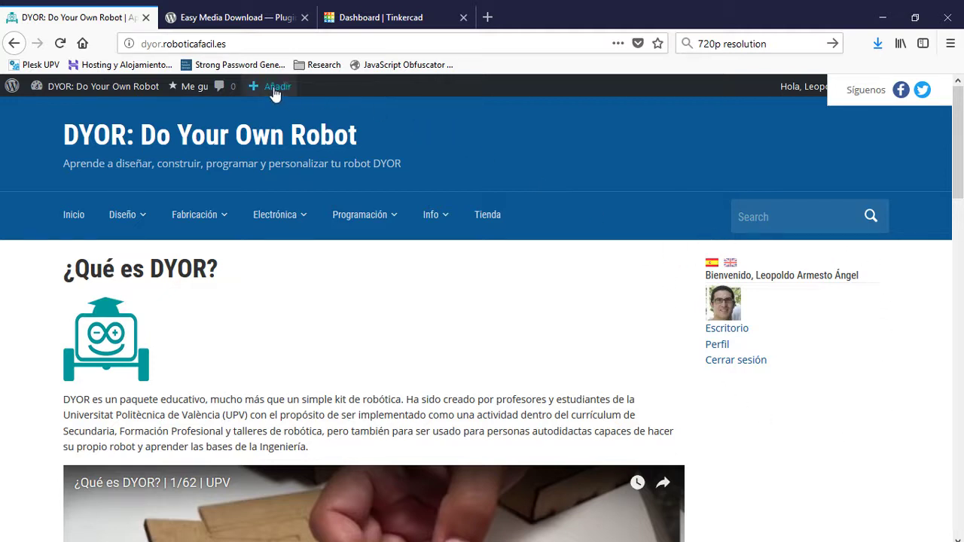
- Create a new post titled "DYOR Nuevo" in Spanish and save it as a draft, keeping the default permalink
mouse_move(287, 98)
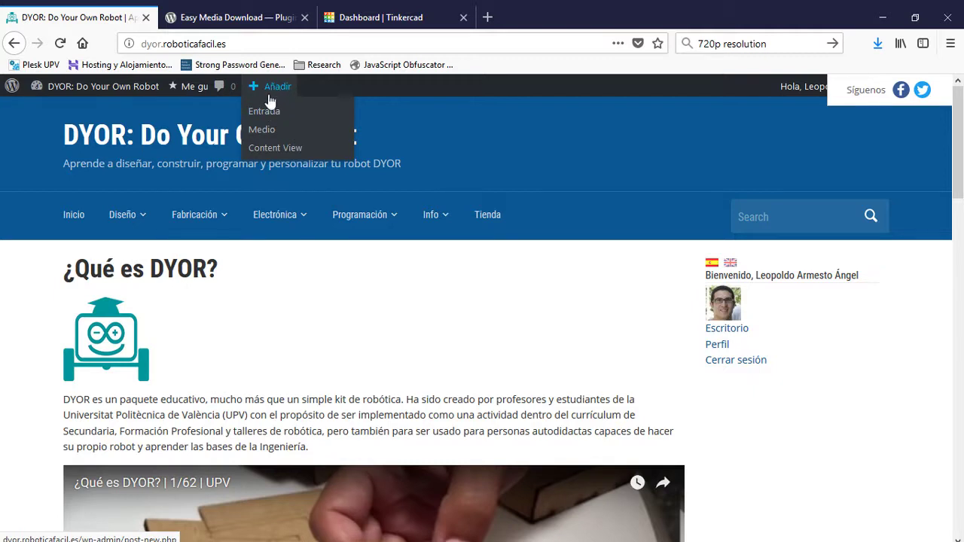
left_click(268, 117)
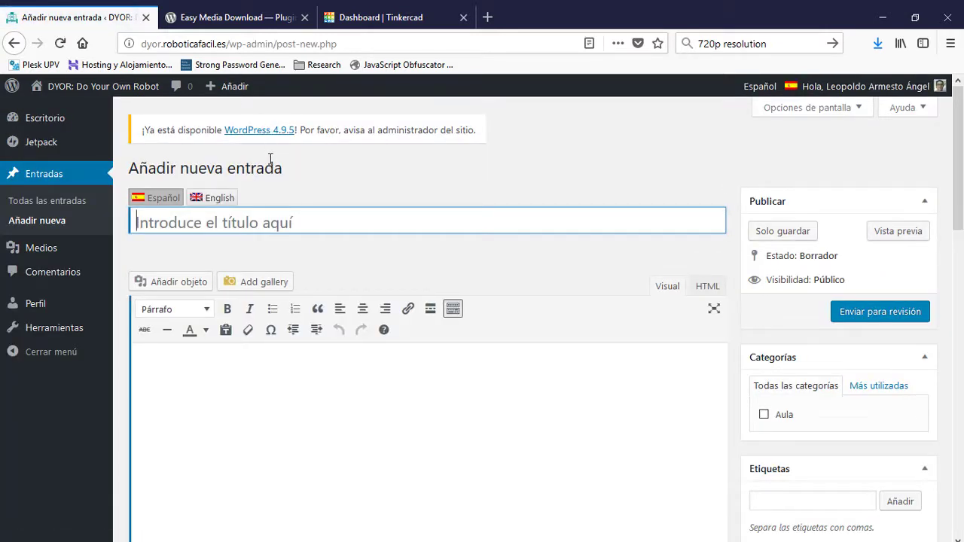
left_click(280, 223)
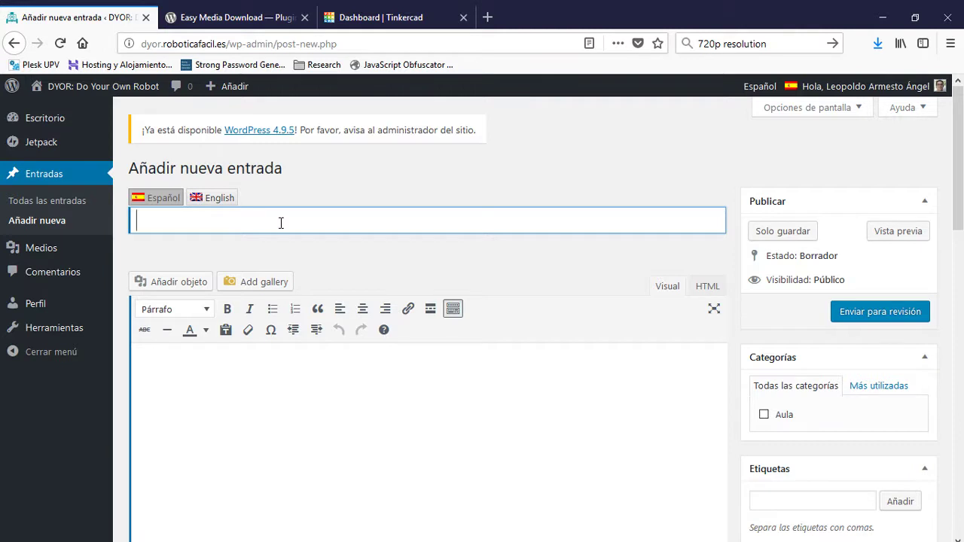
type("DYOR Nuevo")
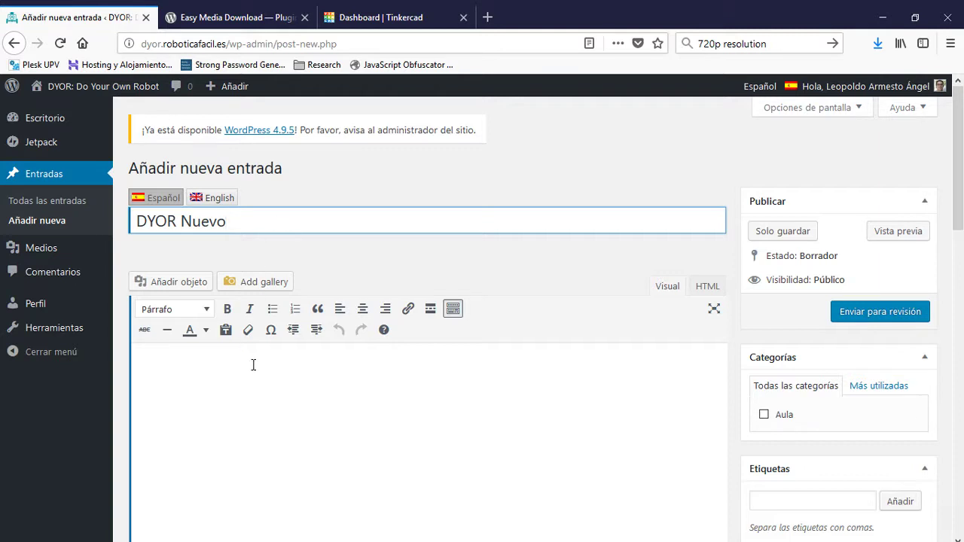
left_click(791, 239)
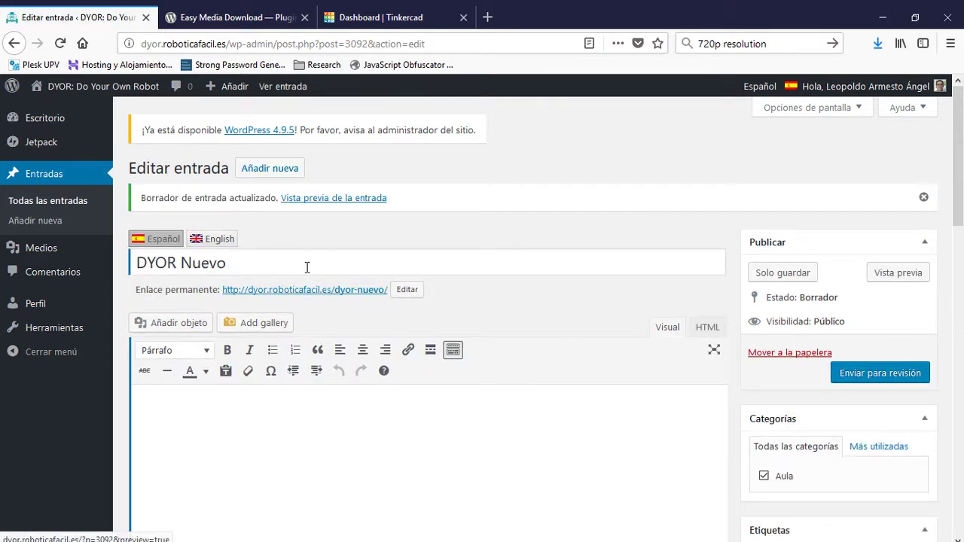
left_click(399, 293)
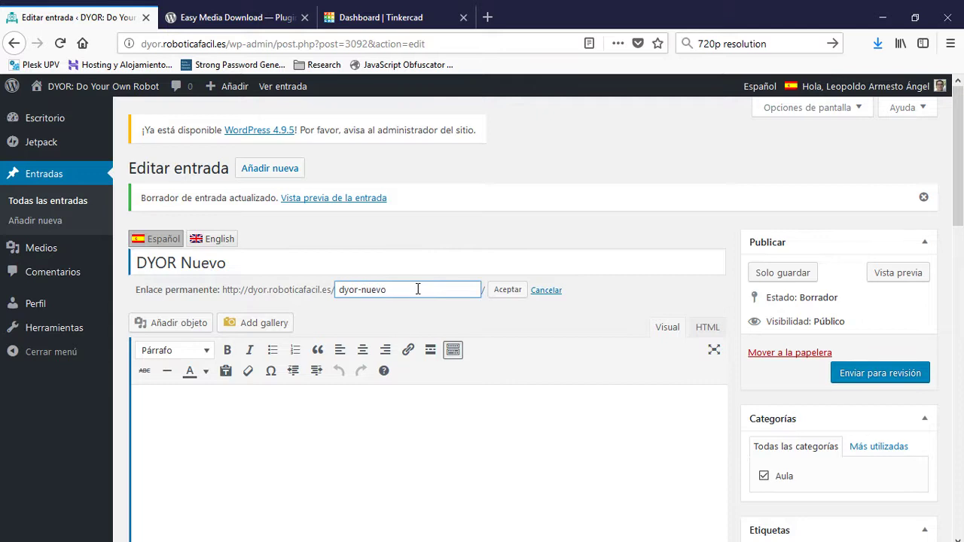
left_click(542, 293)
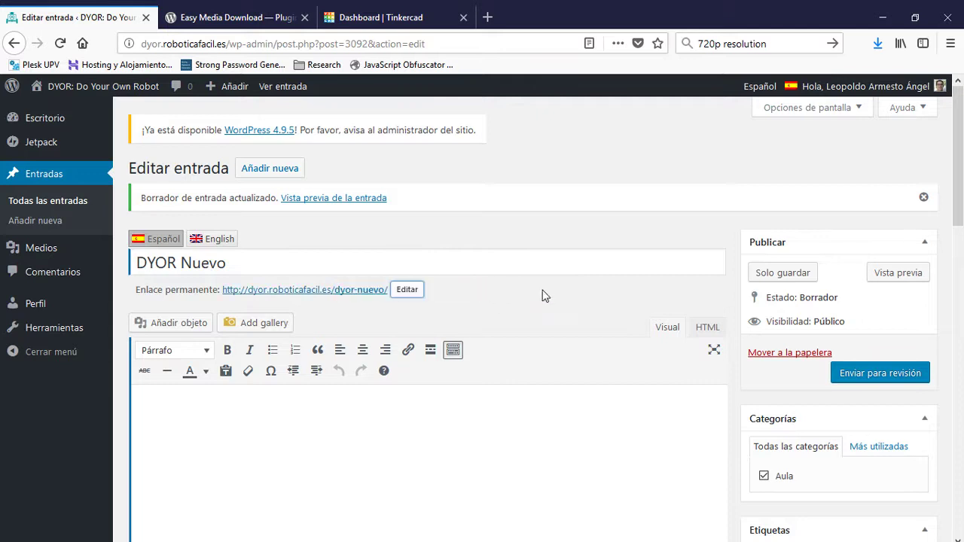
- Write "En esta entrada os mostramos un nuevo diseño del robot DYOR." as the post's introduction and insert a Read More break below it
left_click(253, 415)
scroll(193, 412, "down", 2)
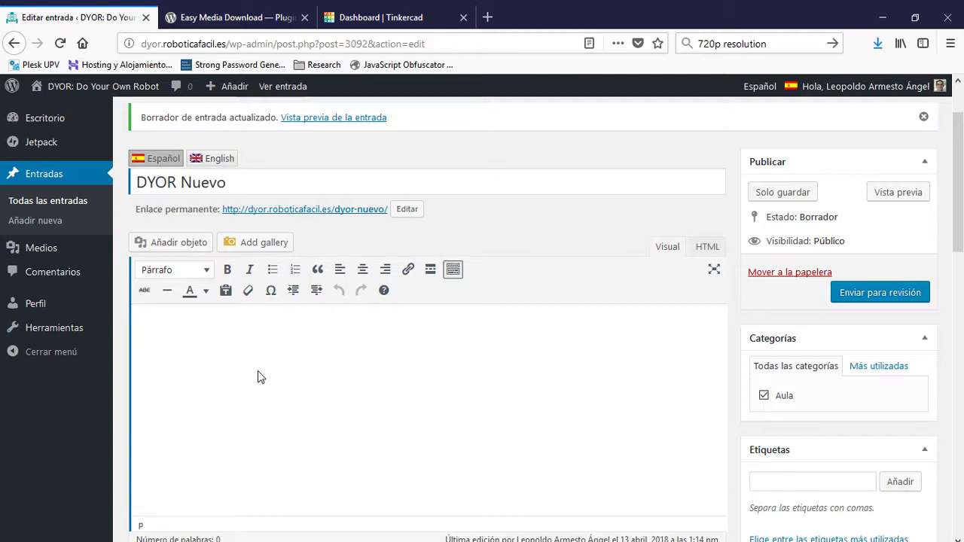
type("En esta entrada os mostramos")
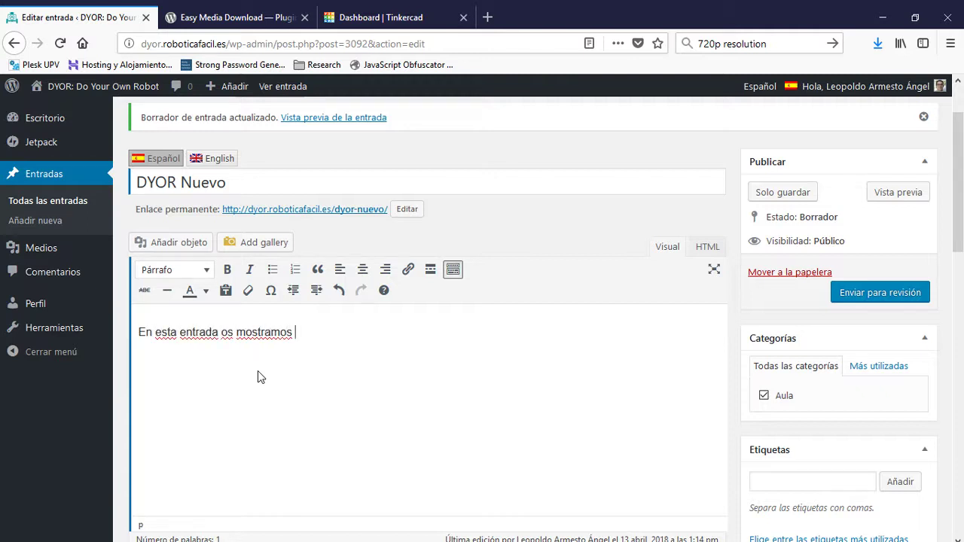
type(" un nuevo d")
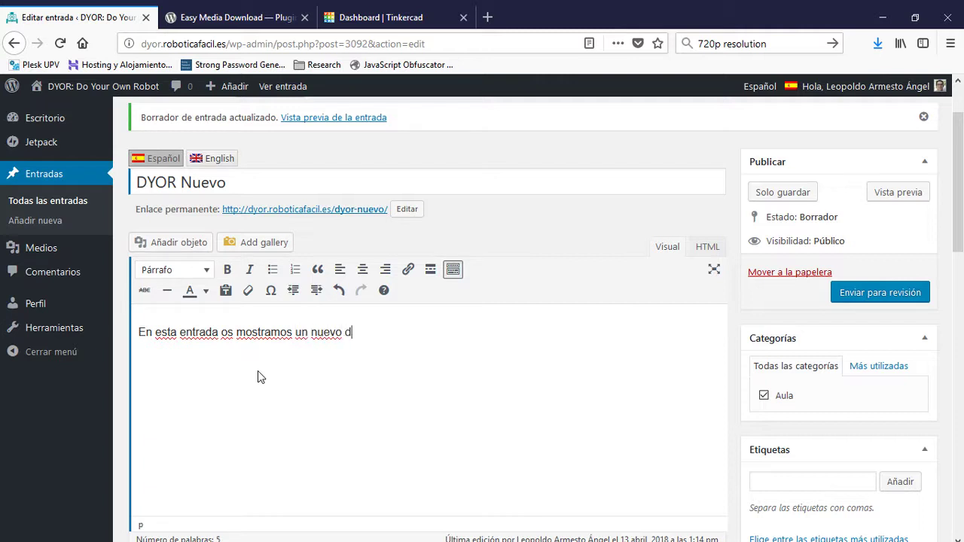
type("iseño del robot DYOR.")
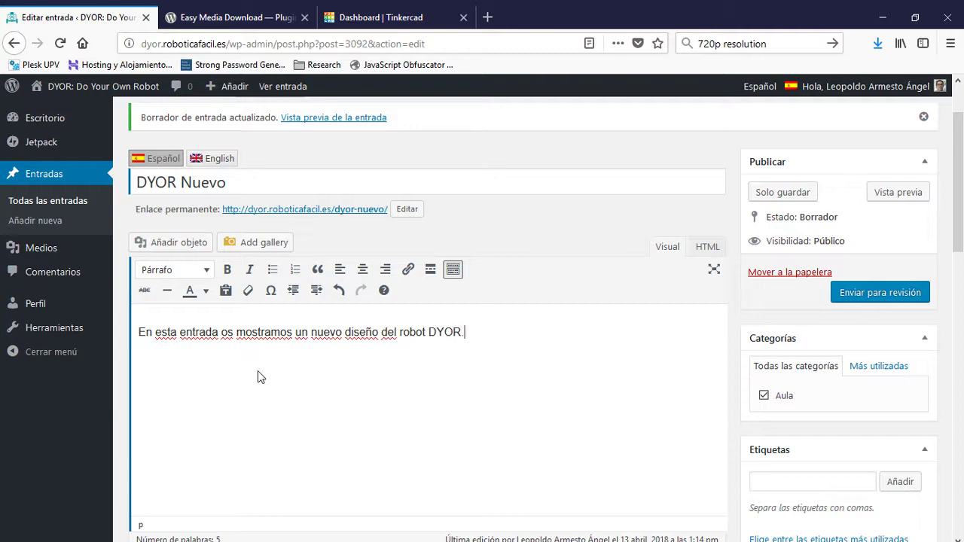
key("Return")
left_click(430, 269)
- Add the heading "Nuevo Robot DYOR" below the Read More break in Título 3 style
type("Nuevo Robot DYOR")
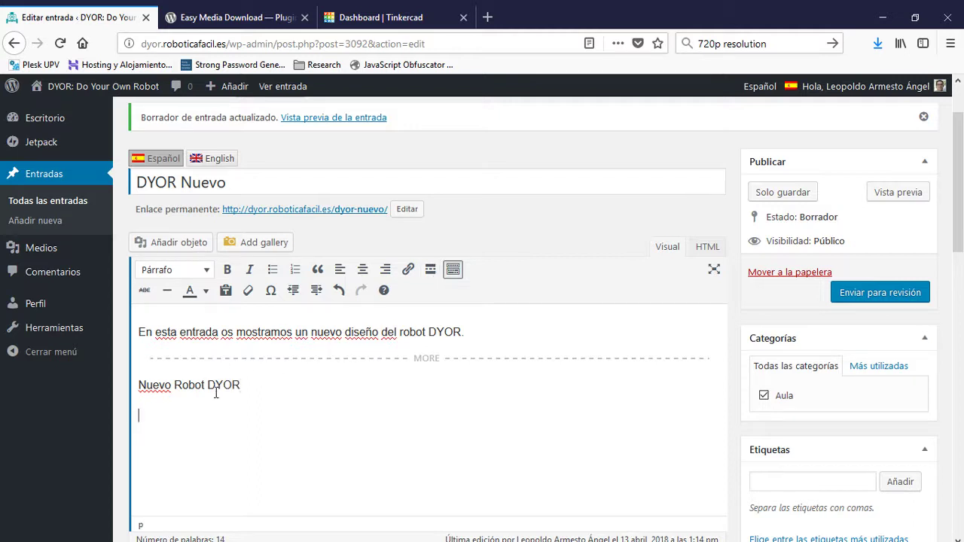
left_click(175, 271)
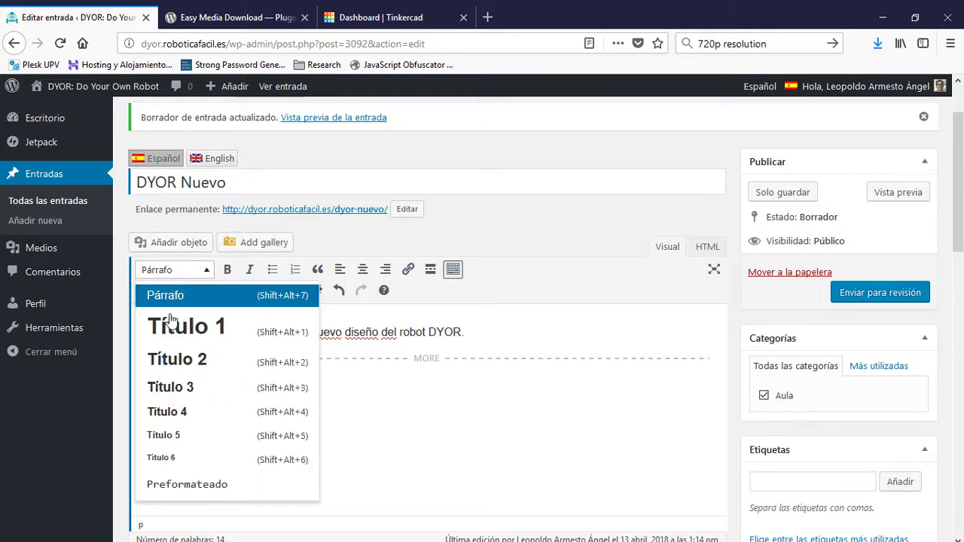
left_click(178, 387)
key("End")
key("Return")
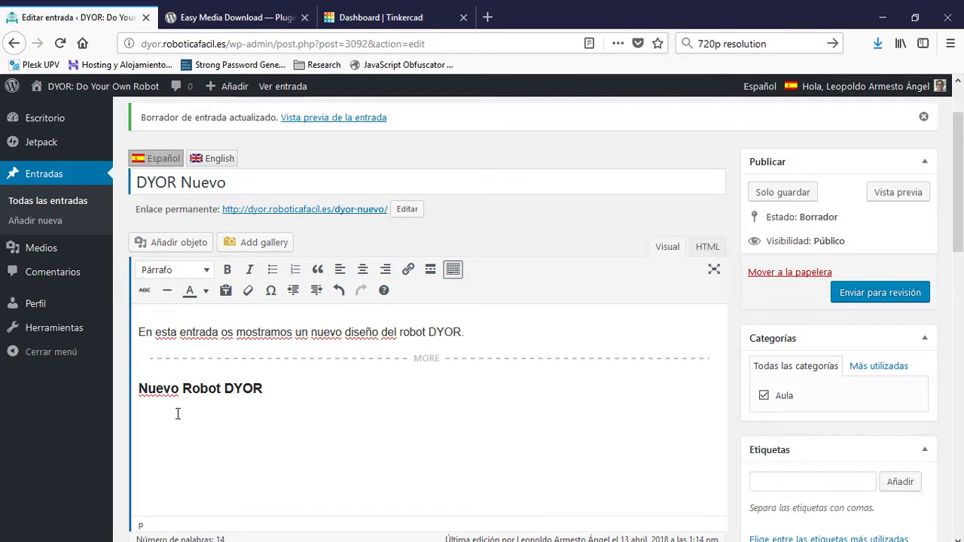
- Add a "Diseño" subheading in Título 4 style with the placeholder paragraph "Texto...." beneath it
type("Diseño")
left_click(175, 271)
left_click(155, 386)
key("Return")
type("Texto....")
key("Return")
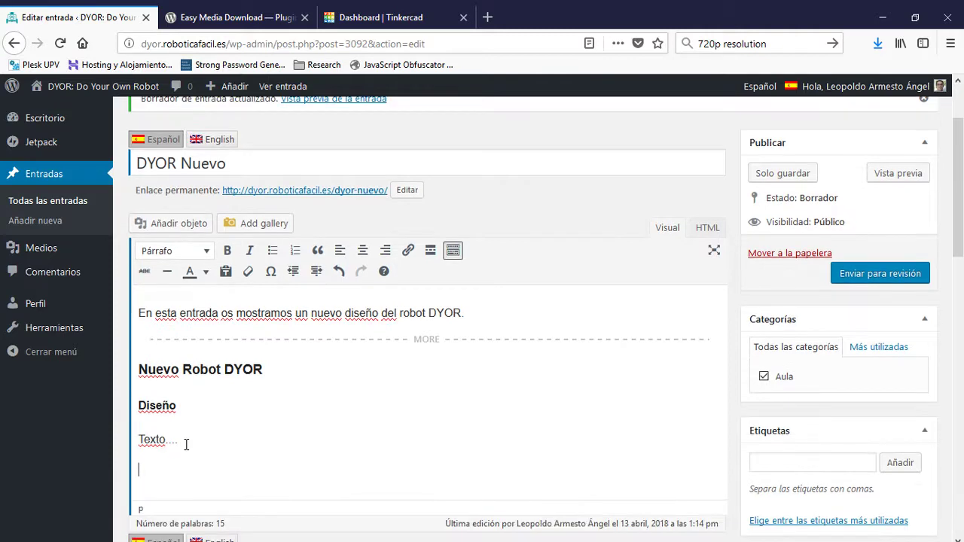
- Add a "Componentes Electrónicos" subheading below the placeholder text in the same Título 4 style as "Diseño"
scroll(222, 443, "down", 3)
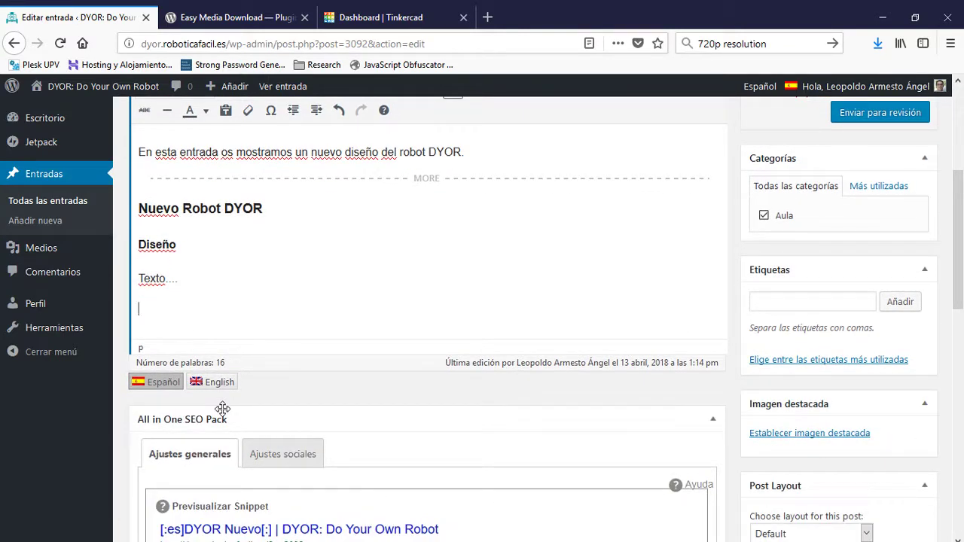
type("Componentes Electrónicos")
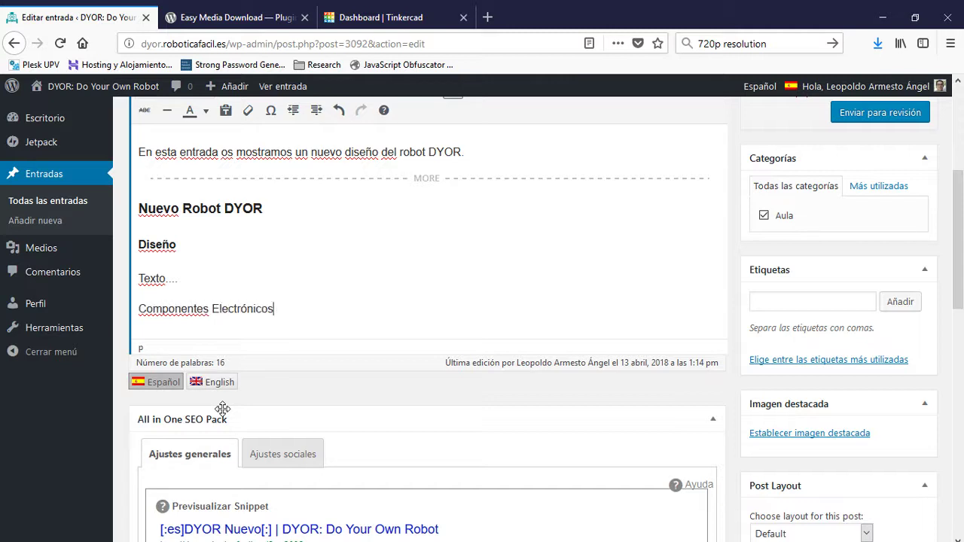
key("Return")
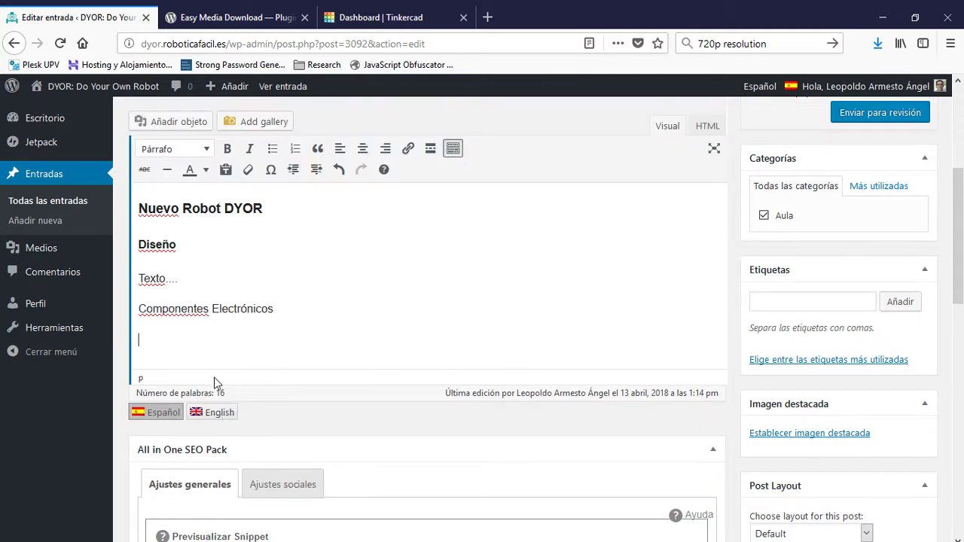
left_click(206, 311)
left_click(185, 150)
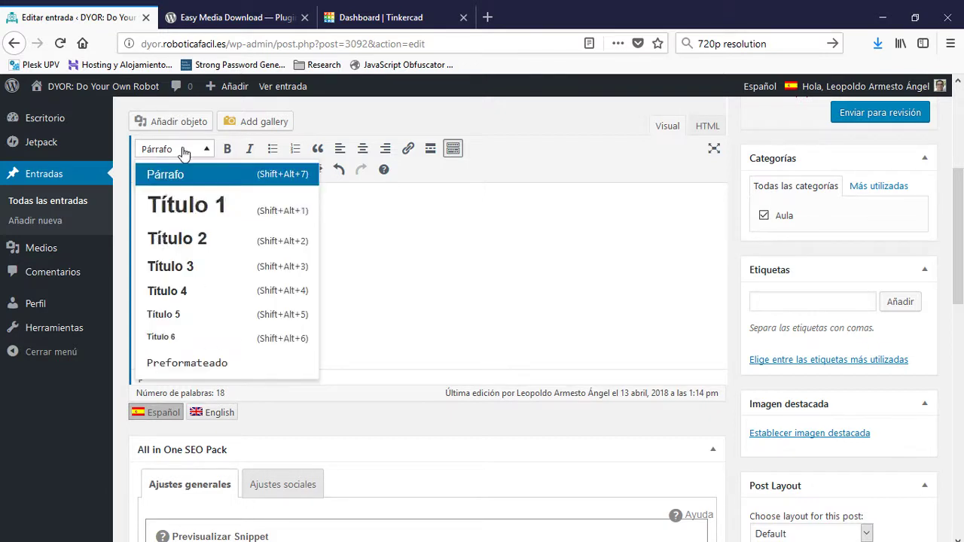
left_click(160, 269)
left_click(255, 353)
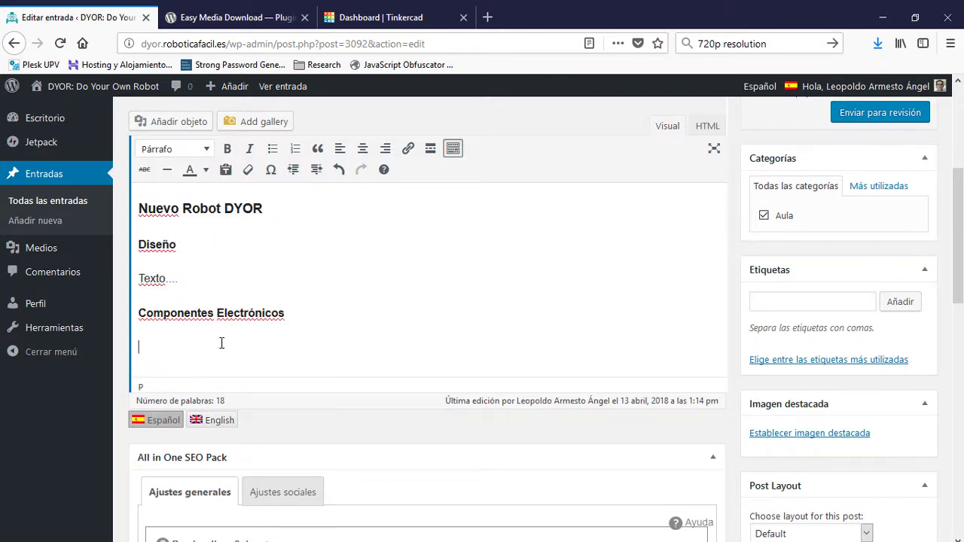
- List "Arduino Nano" and "HC-SR04" under "Componentes Electrónicos" as a bulleted list
type("Arduino Nano")
key("Return")
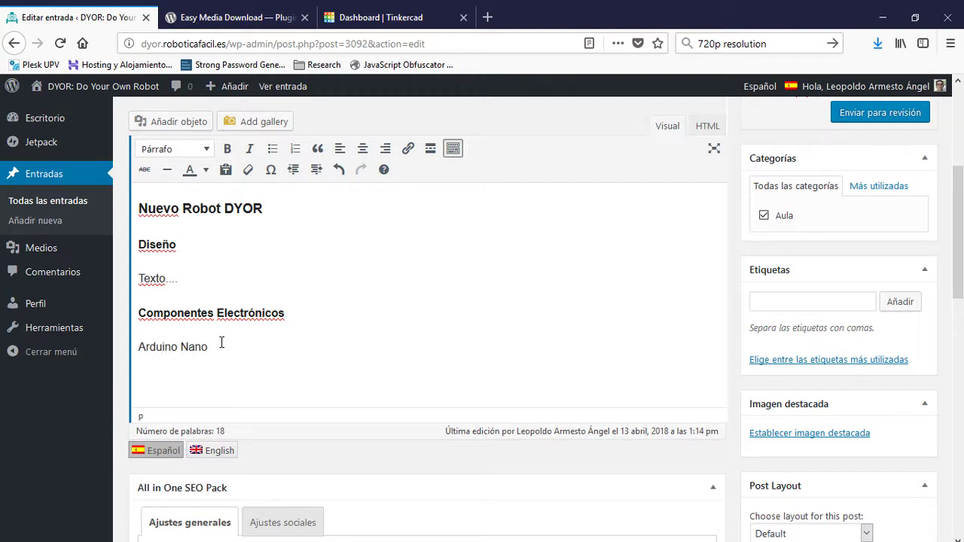
type("HC-SR04")
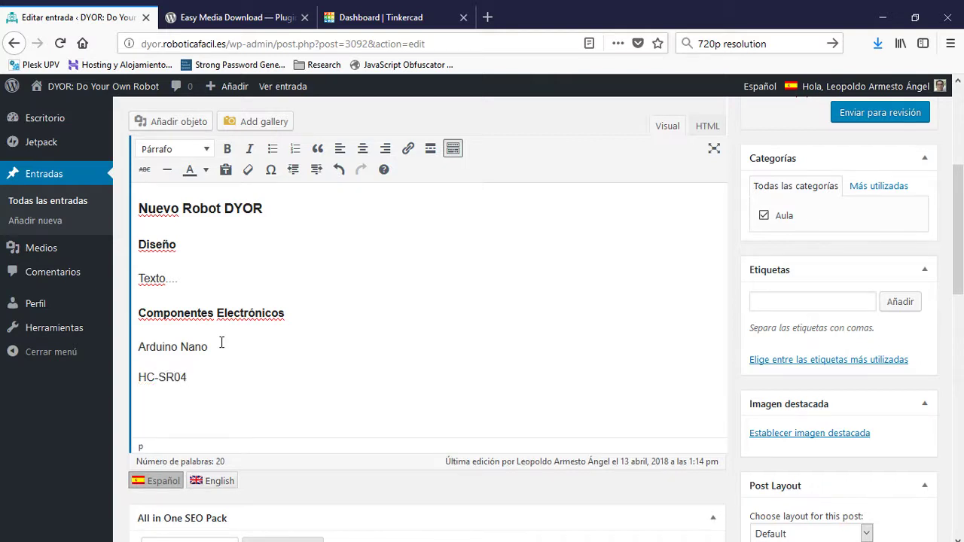
left_click_drag(188, 377, 137, 348)
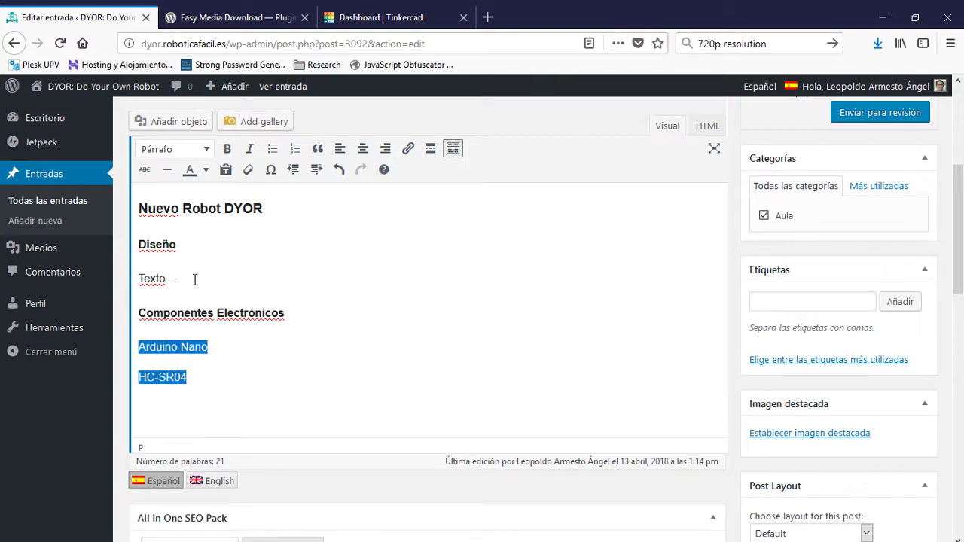
left_click(271, 149)
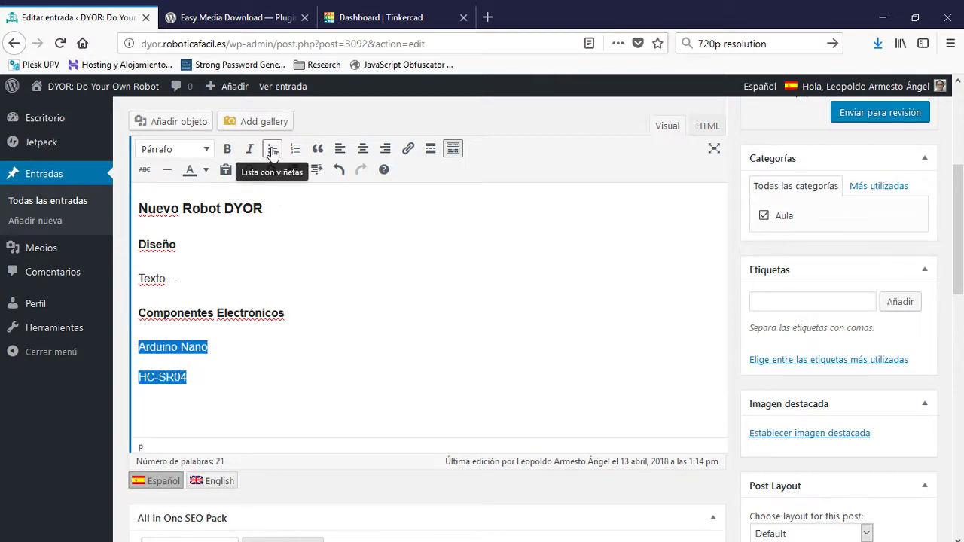
left_click(223, 381)
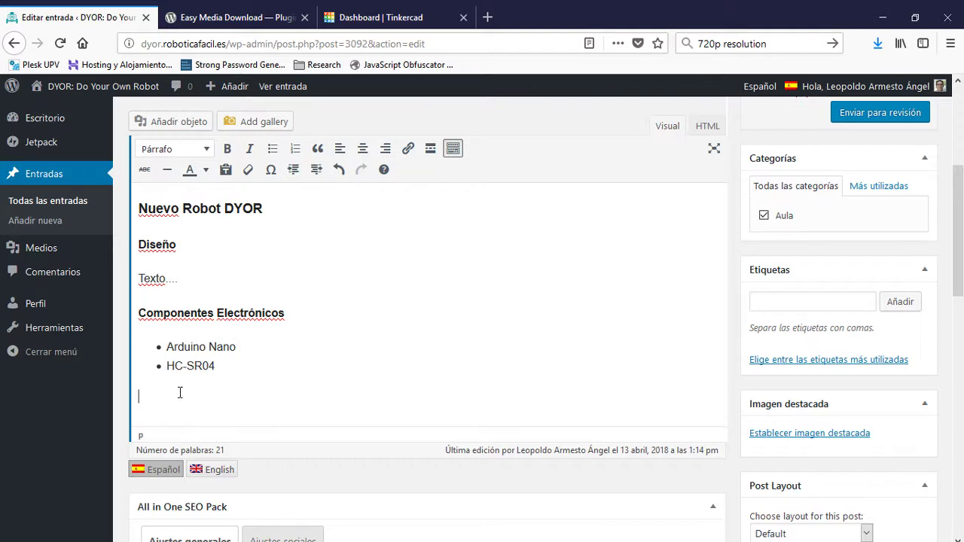
- Insert the media library image DYOR_DIY_SpiderBot_assembly10.png on a new line below "Texto...."
scroll(188, 354, "up", 2)
scroll(196, 332, "down", 2)
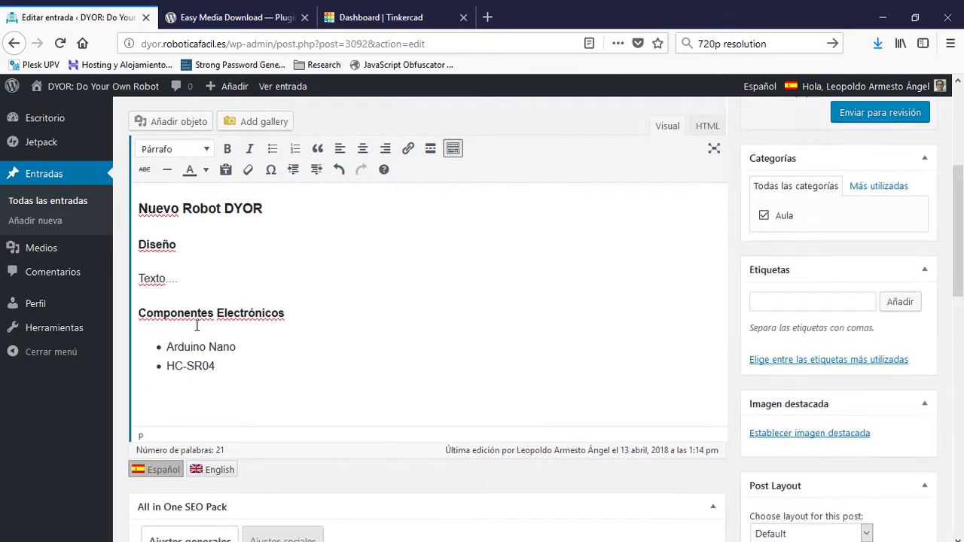
left_click(209, 273)
key("Return")
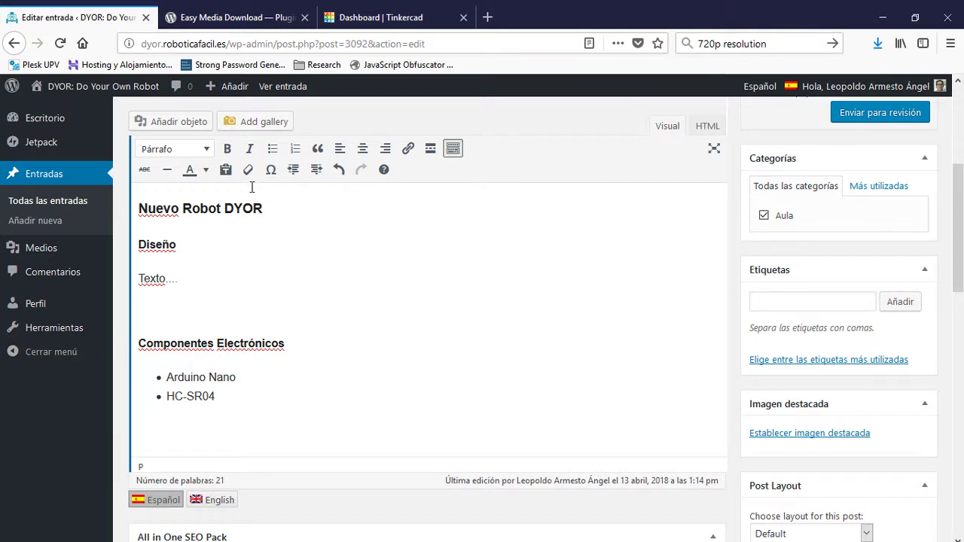
left_click(191, 122)
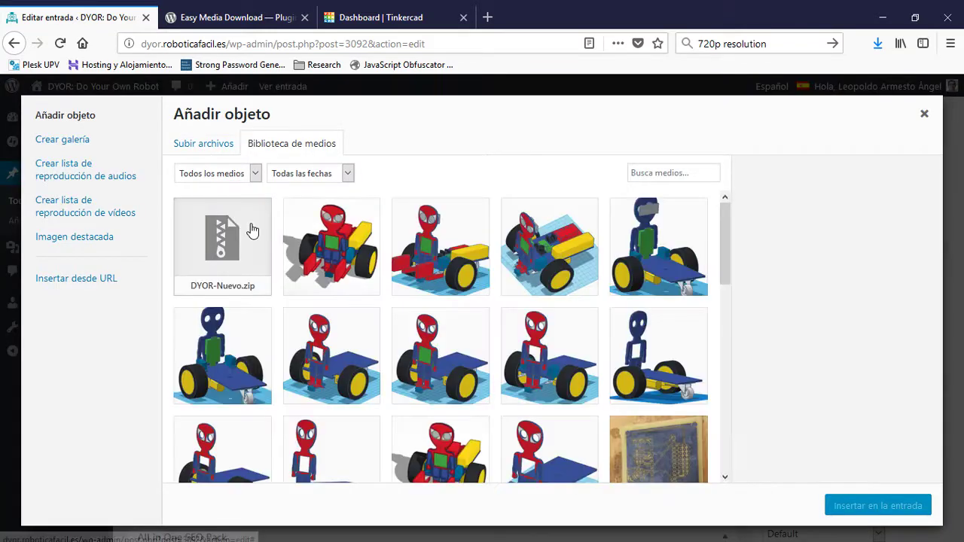
left_click(335, 265)
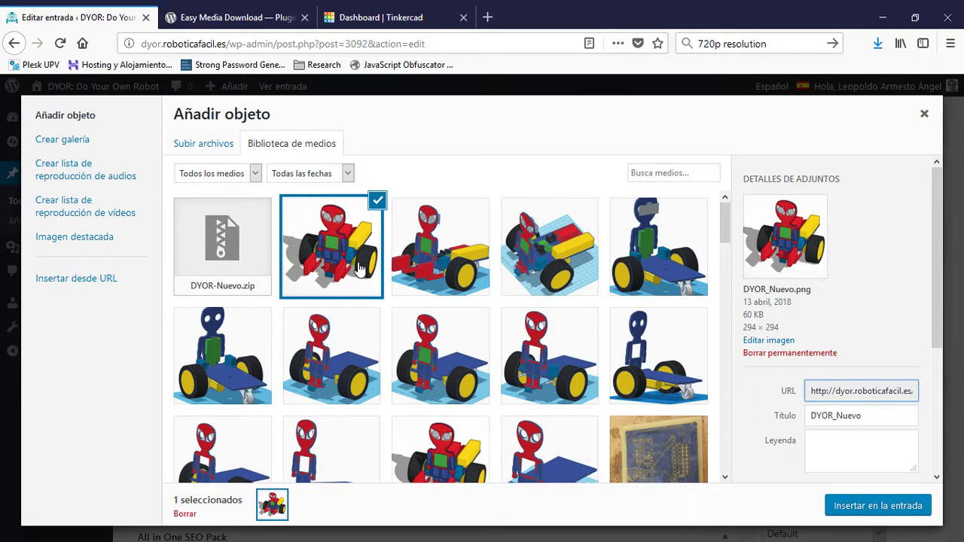
left_click(455, 240)
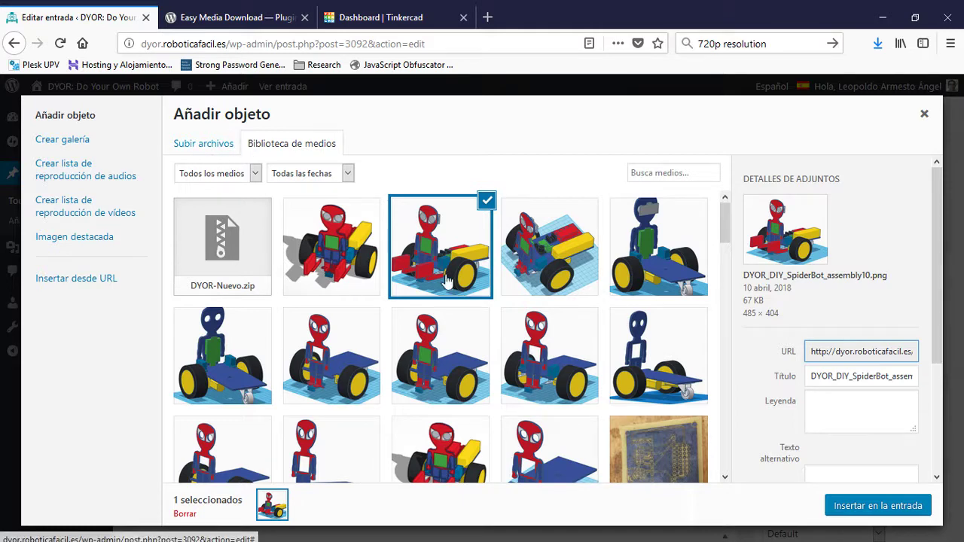
left_click(853, 506)
scroll(266, 378, "down", 2)
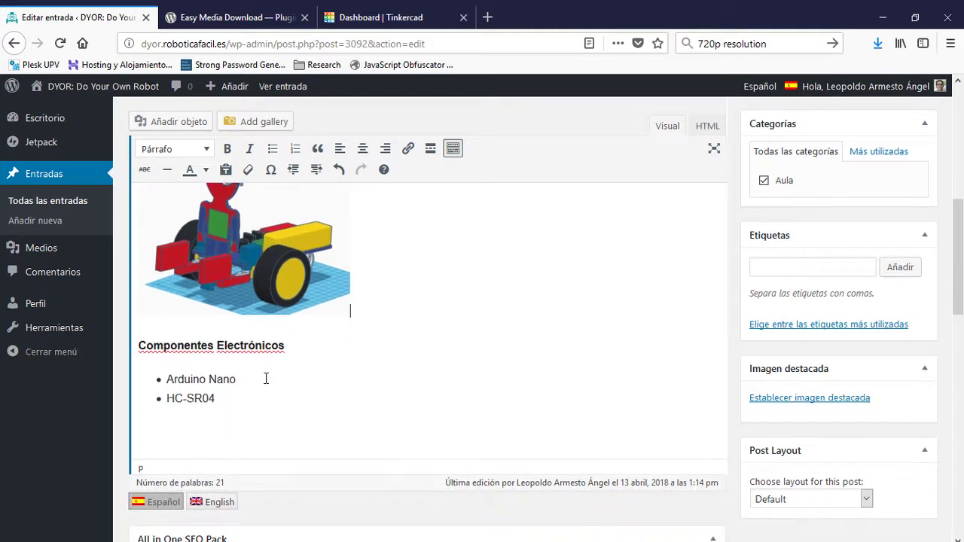
- Change the inserted robot image's display size to Tamaño completo – 485 × 404 and update it
scroll(266, 378, "up", 2)
left_click(248, 330)
left_click(277, 199)
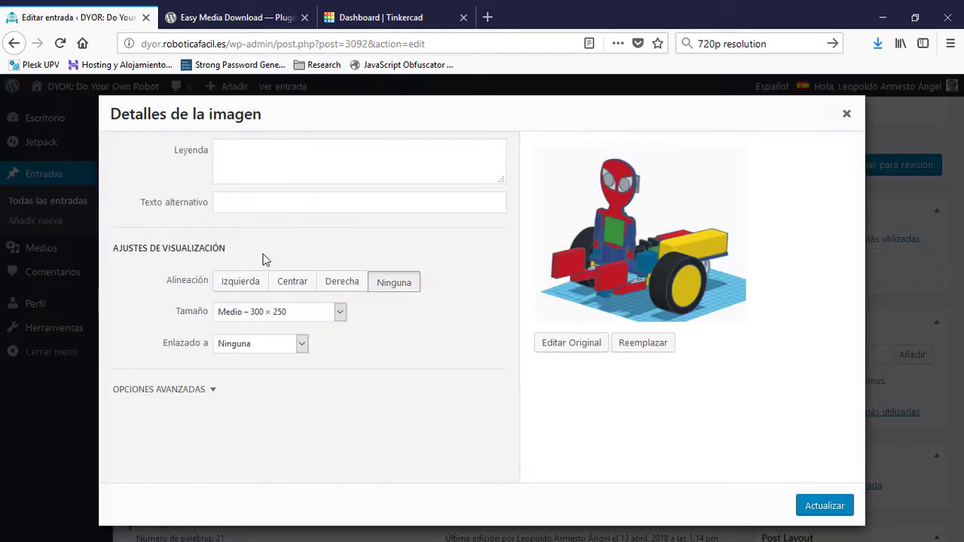
left_click(268, 362)
left_click(280, 312)
left_click(278, 327)
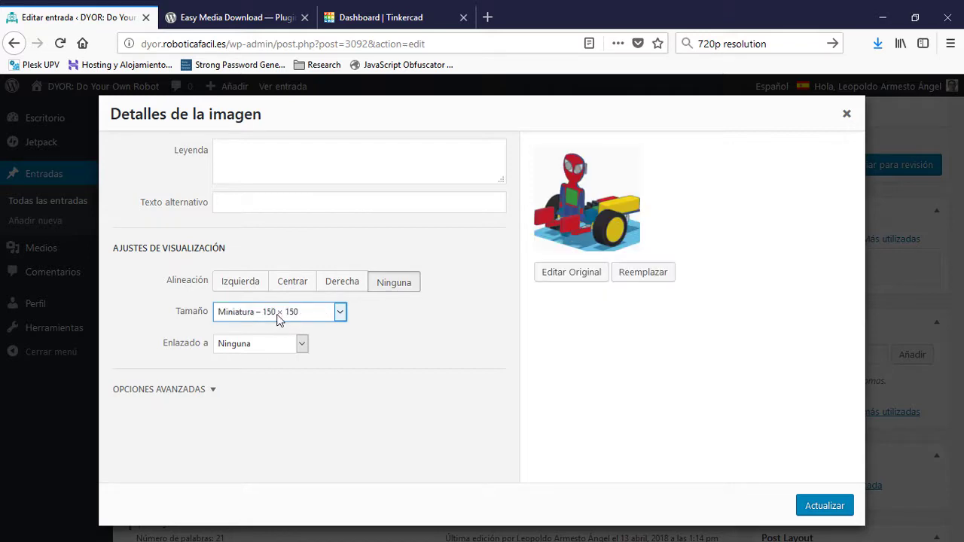
left_click(271, 372)
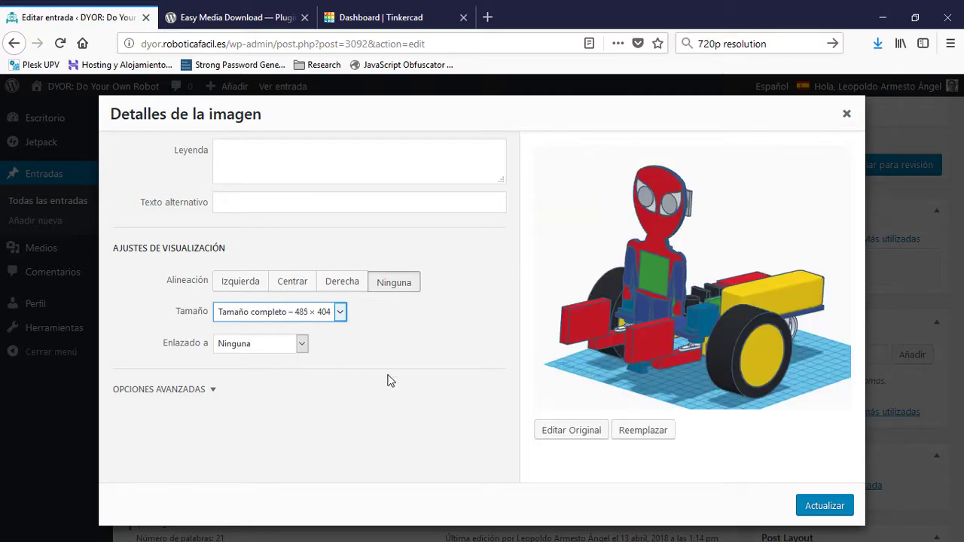
left_click(814, 509)
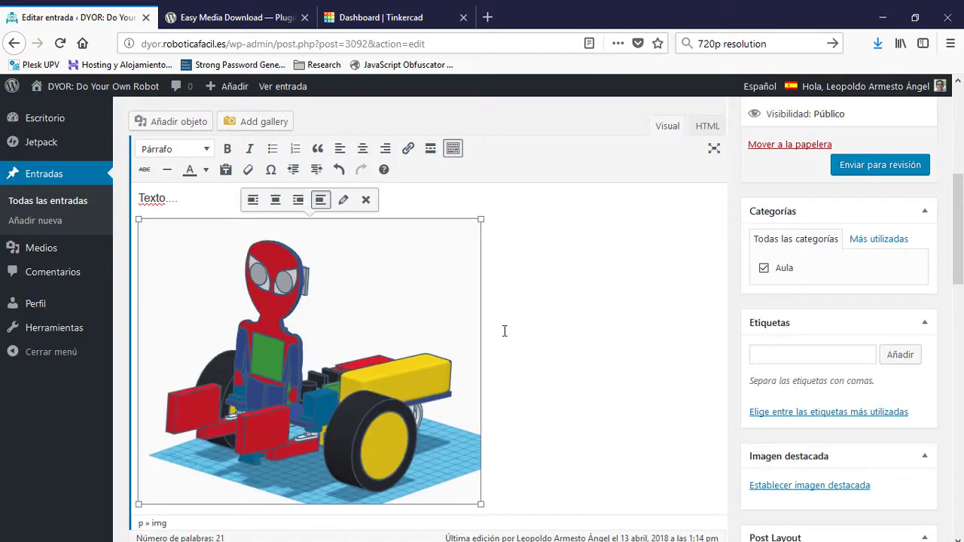
- Add an "Autor" line below the electronic components list, with the author's full name on the line beneath it
left_click(535, 354)
scroll(497, 353, "down", 3)
scroll(286, 400, "down", 3)
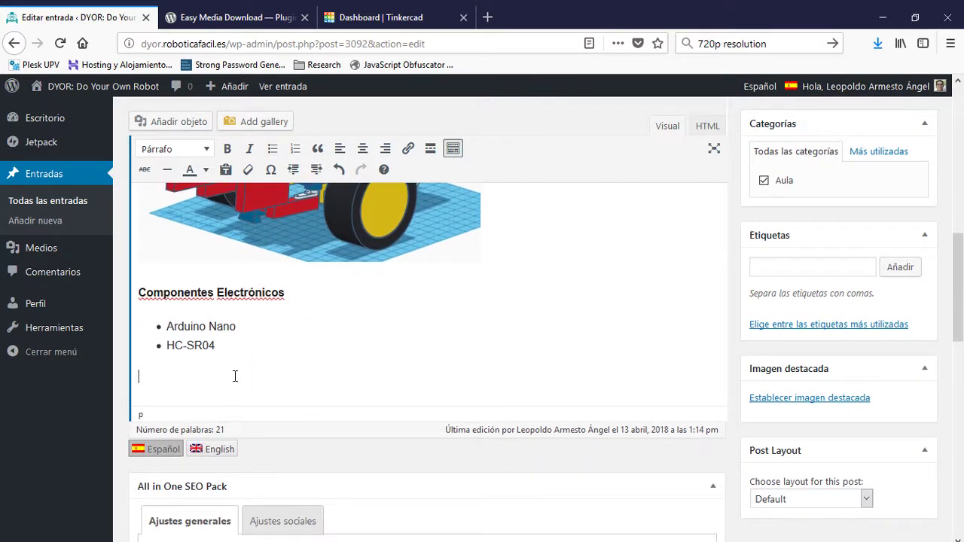
key("Return")
key("Return")
type("Au")
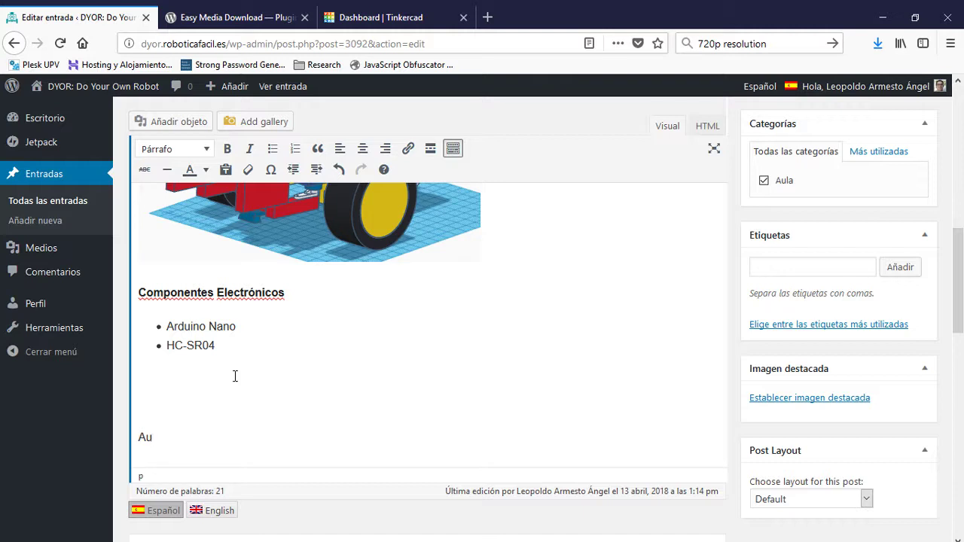
type("thor")
key("BackSpace")
key("BackSpace")
key("BackSpace")
type("or")
key("Return")
type("Leopol")
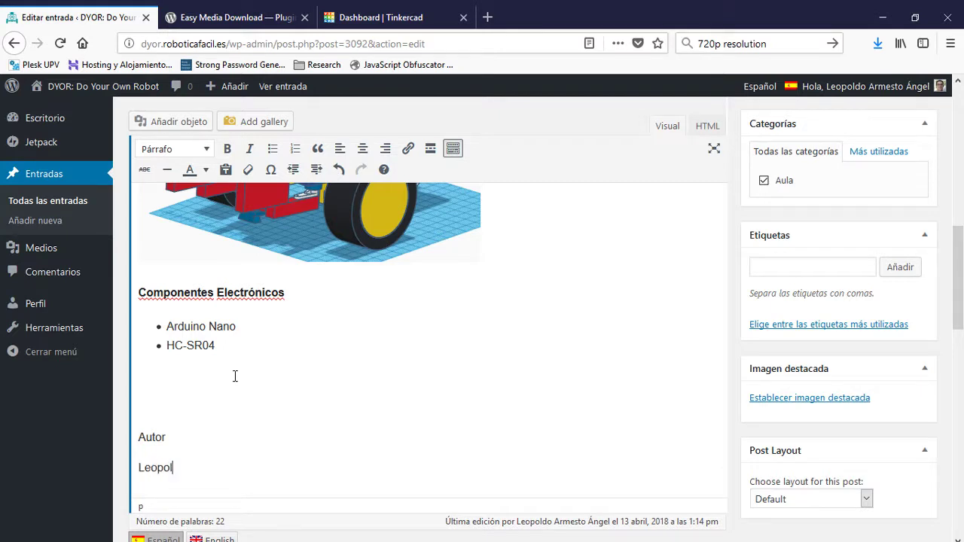
type("do Armesto")
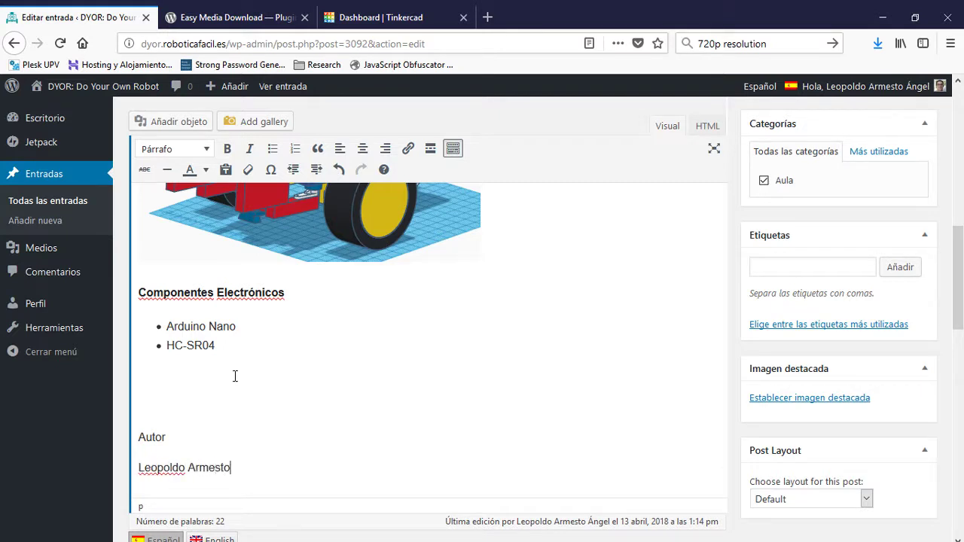
- Format the "Autor" line as a Título 5 heading
left_click_drag(186, 437, 138, 437)
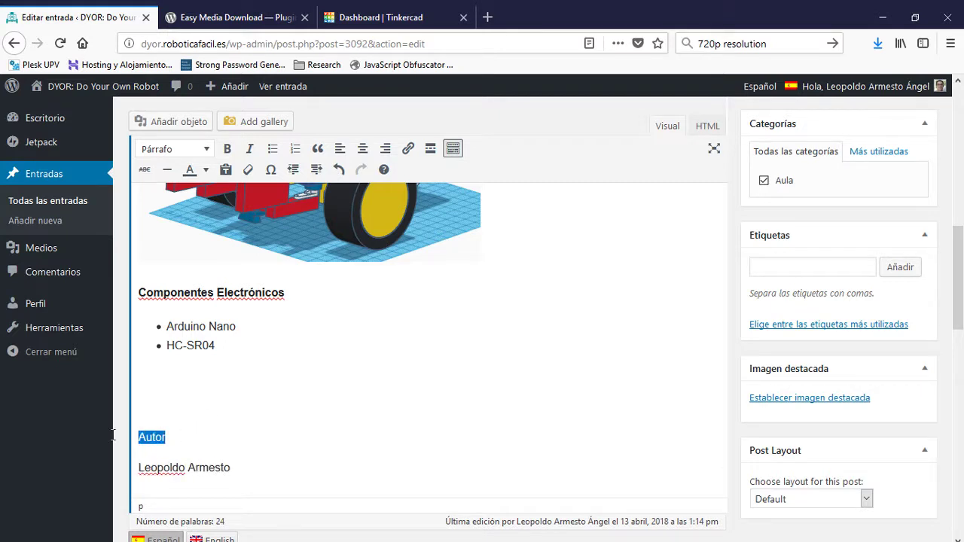
left_click(205, 150)
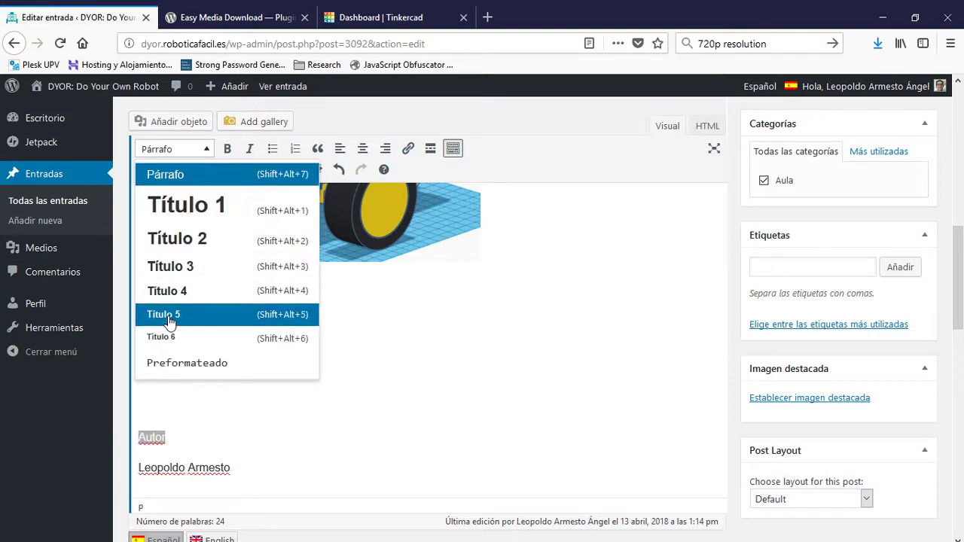
left_click(164, 314)
left_click(293, 440)
left_click(261, 468)
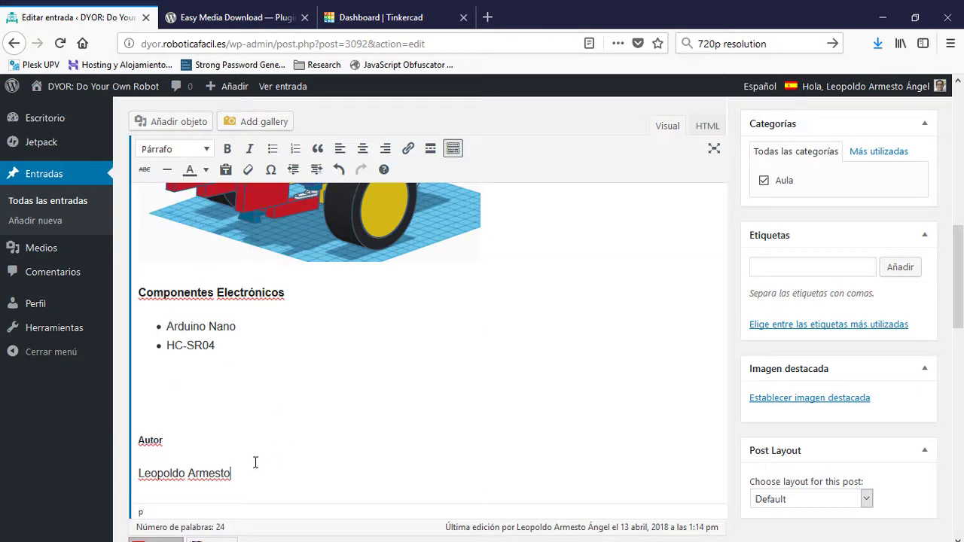
- Add a "Vídeos" subheading in Título 4 style between the components list and "Autor", with an empty paragraph below it
left_click(217, 390)
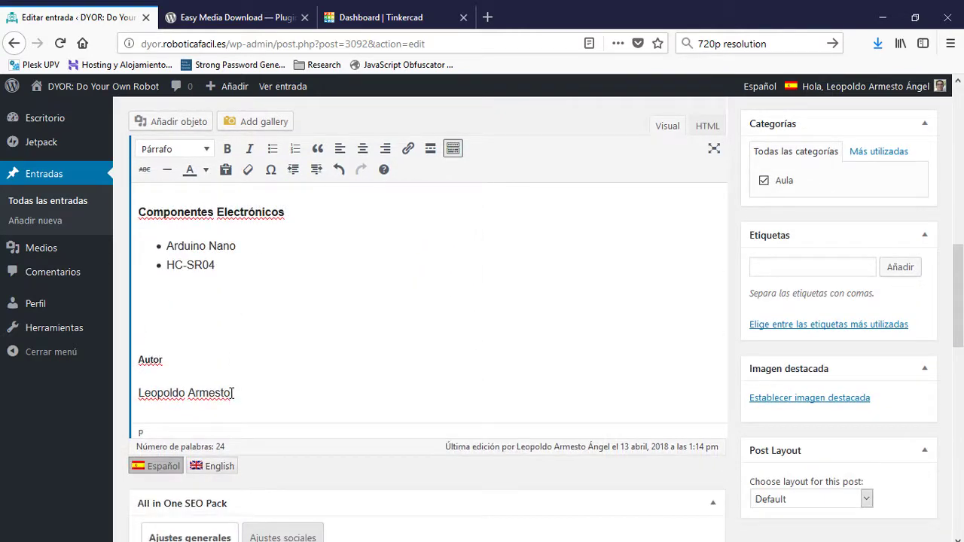
scroll(233, 392, "up", 10)
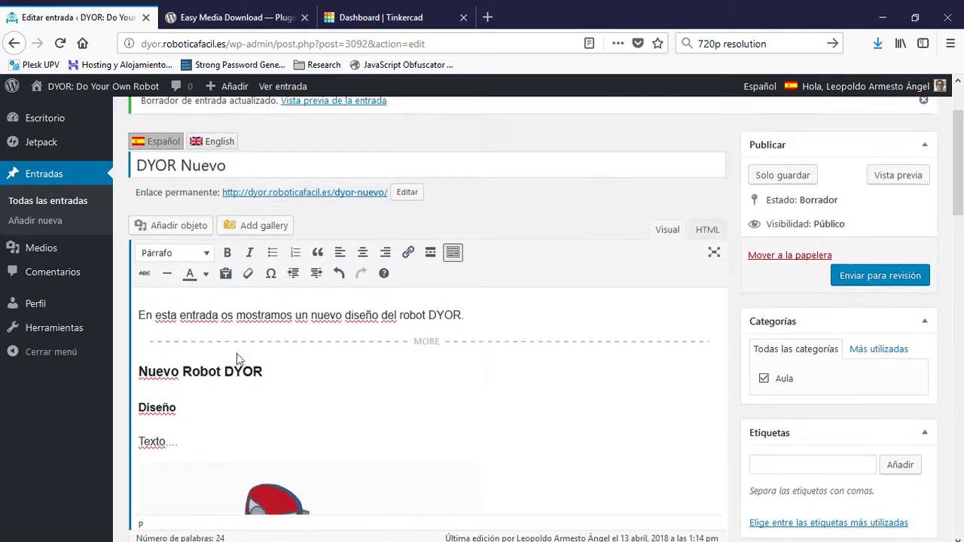
scroll(225, 305, "down", 5)
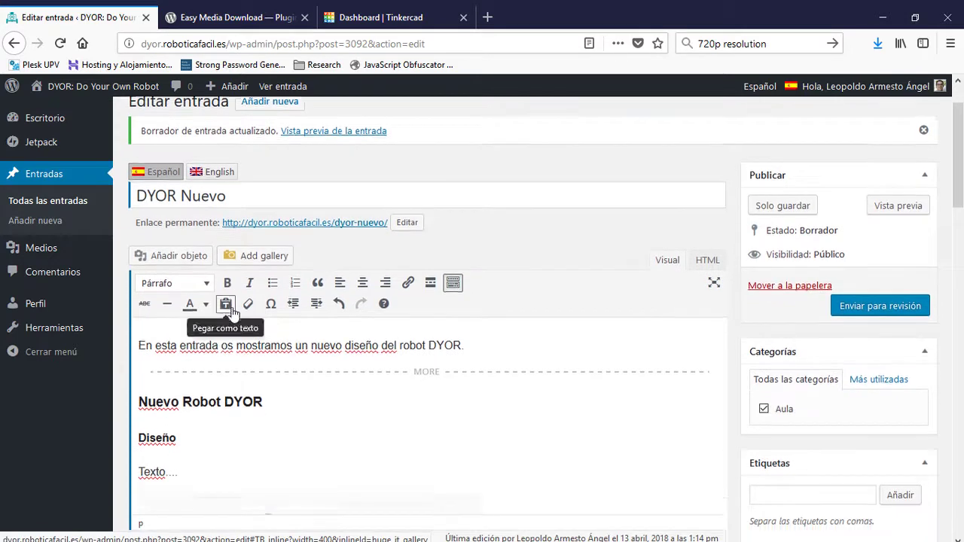
scroll(229, 320, "down", 8)
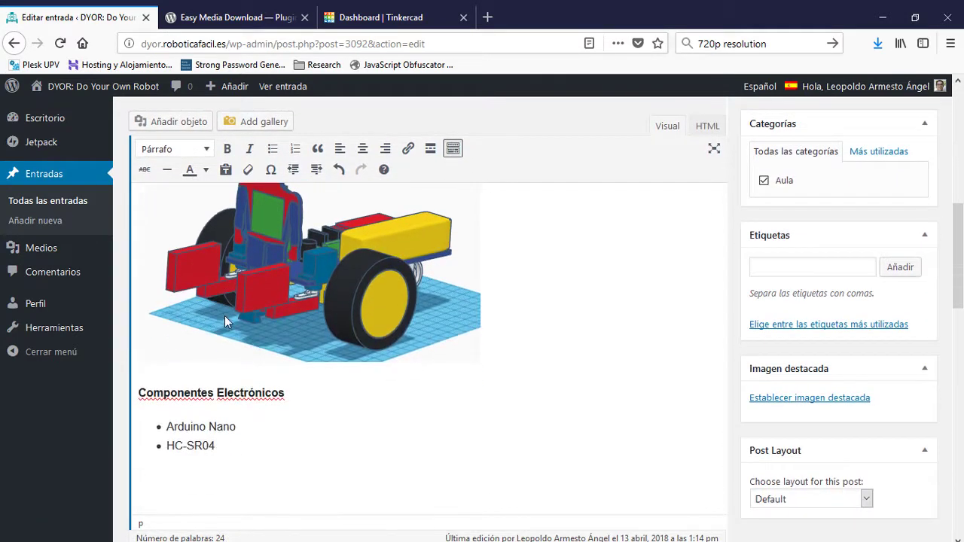
left_click(241, 400)
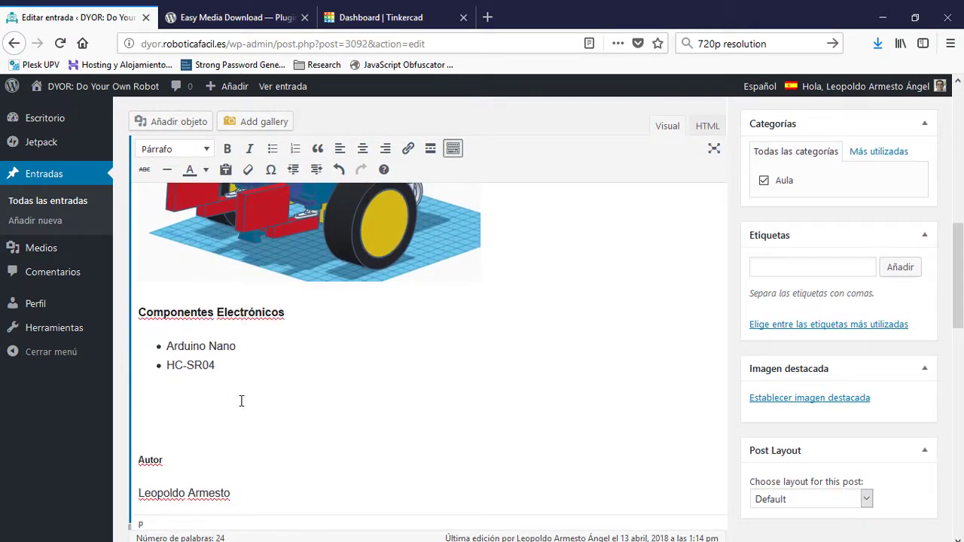
key("Return")
type("Vídeo")
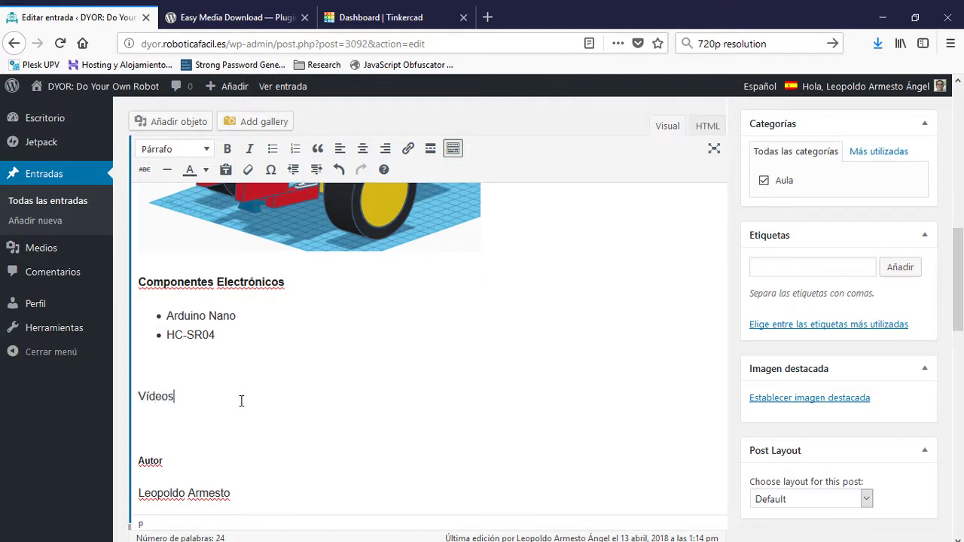
type("s")
key("Return")
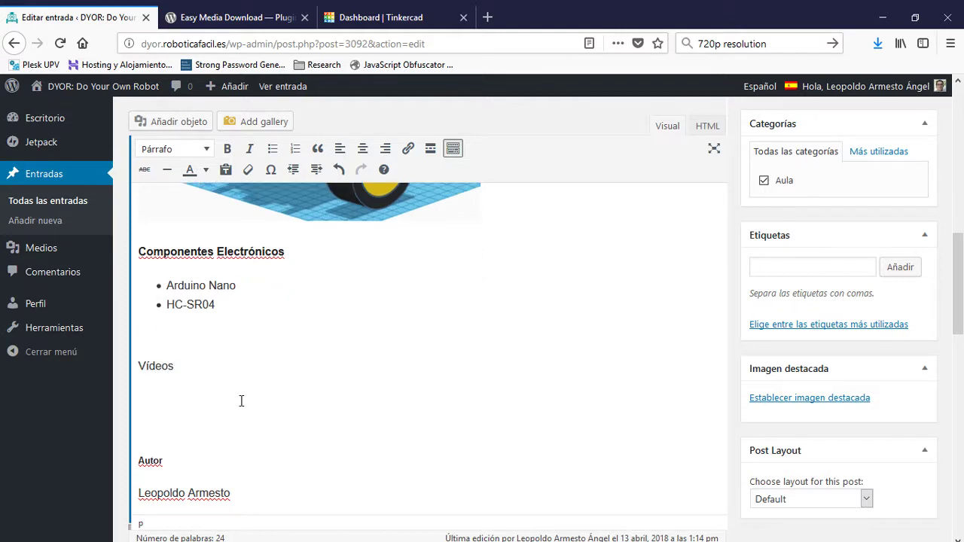
left_click(175, 148)
left_click(172, 294)
left_click(172, 386)
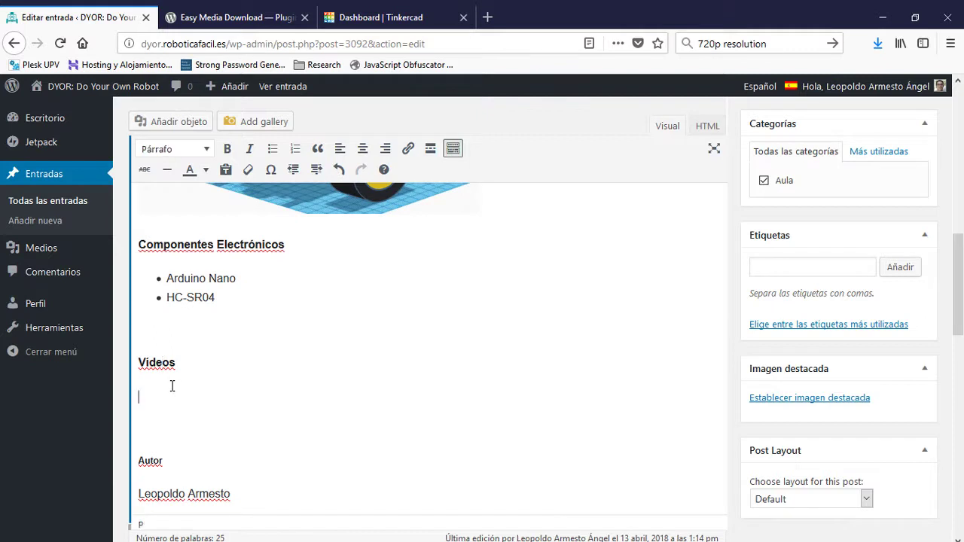
scroll(278, 360, "up", 2)
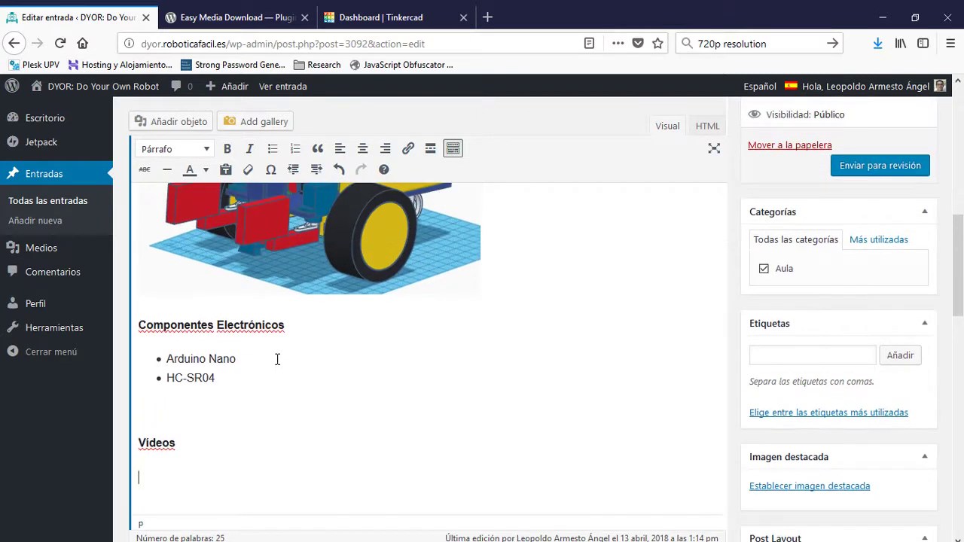
left_click(188, 122)
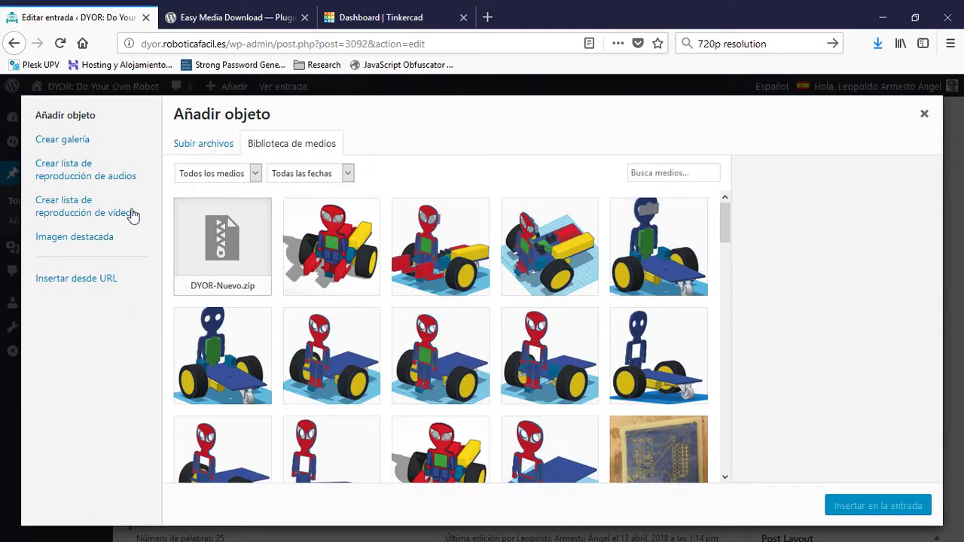
left_click(90, 281)
left_click(284, 163)
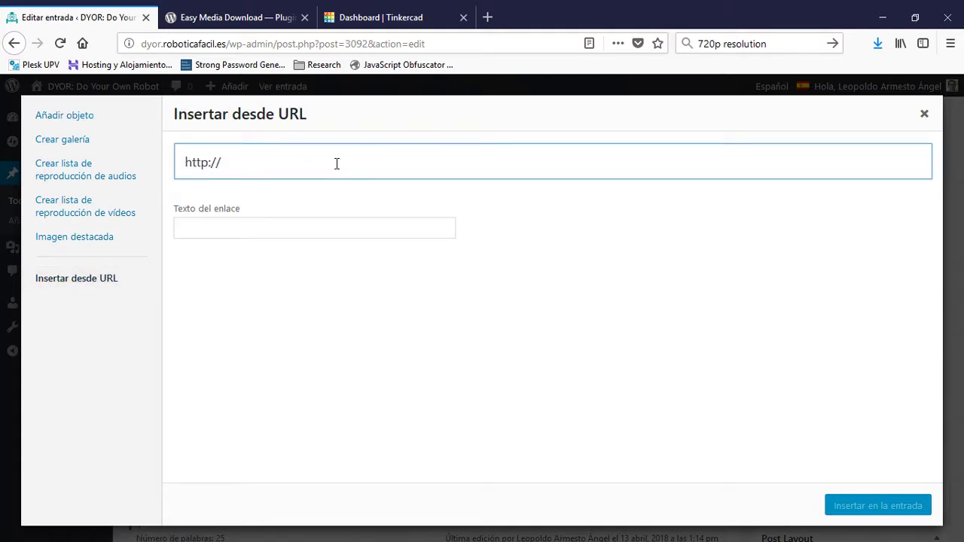
left_click_drag(336, 164, 172, 168)
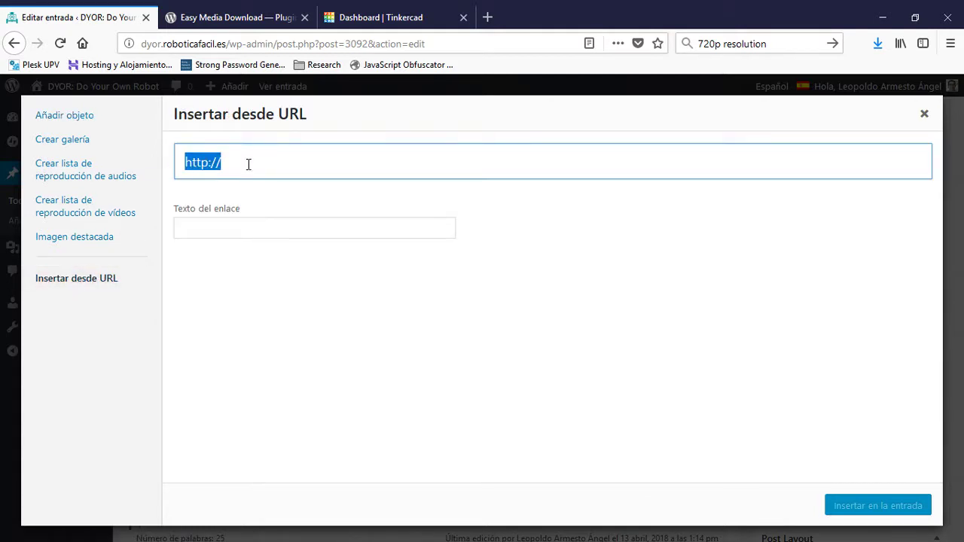
left_click(924, 118)
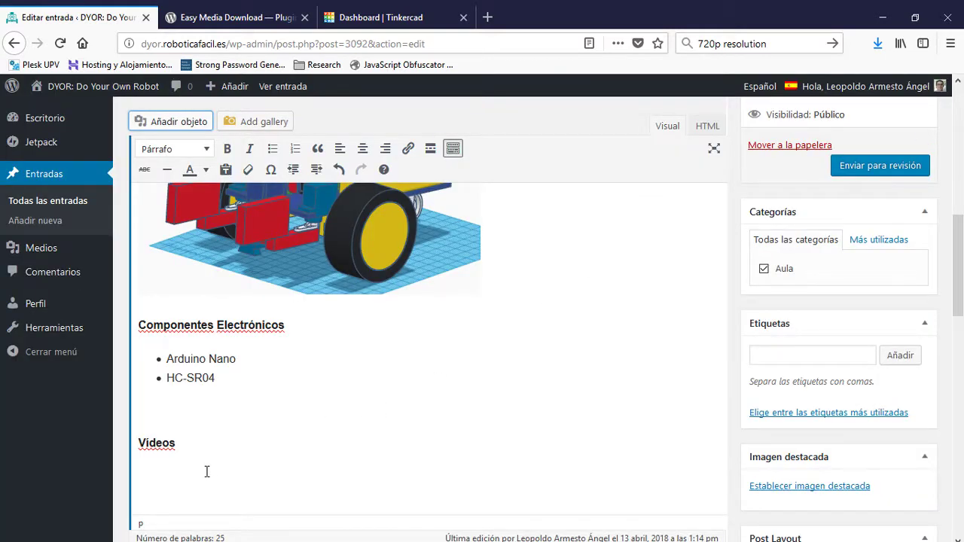
- Save the current version of the post as a draft
scroll(197, 444, "down", 2)
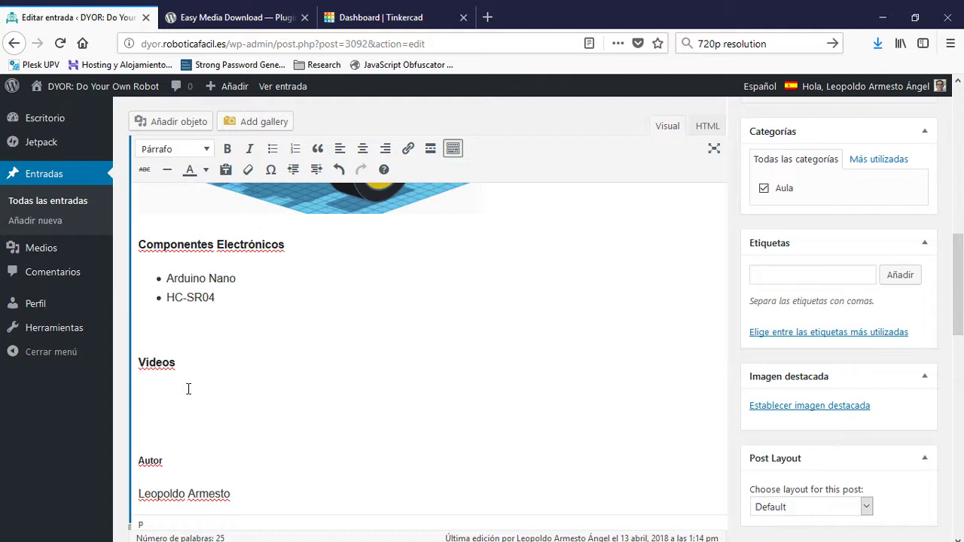
scroll(189, 386, "up", 7)
scroll(218, 373, "down", 5)
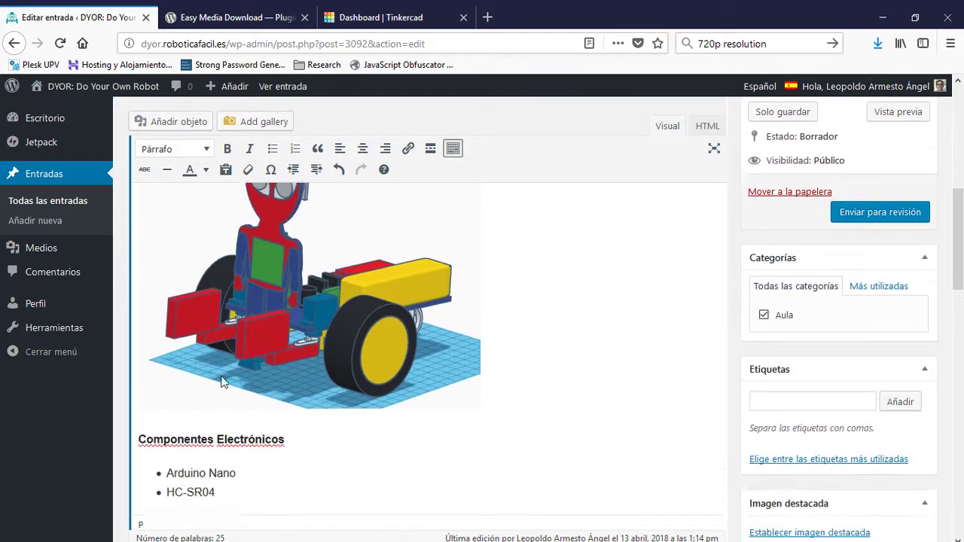
scroll(224, 379, "down", 10)
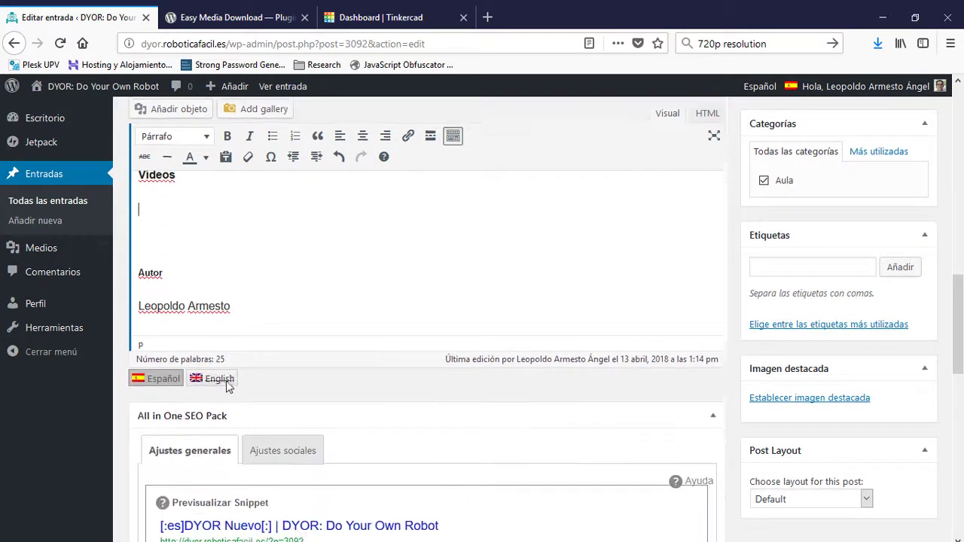
scroll(524, 307, "up", 6)
left_click(781, 159)
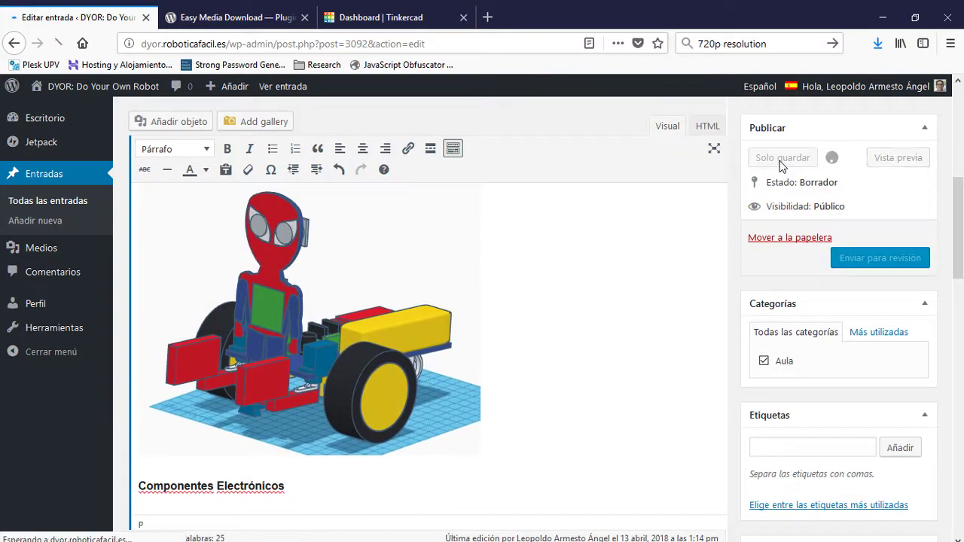
- Add a "Descargas" subheading in Título 4 style directly above "Autor", with an empty paragraph below it
scroll(333, 329, "down", 3)
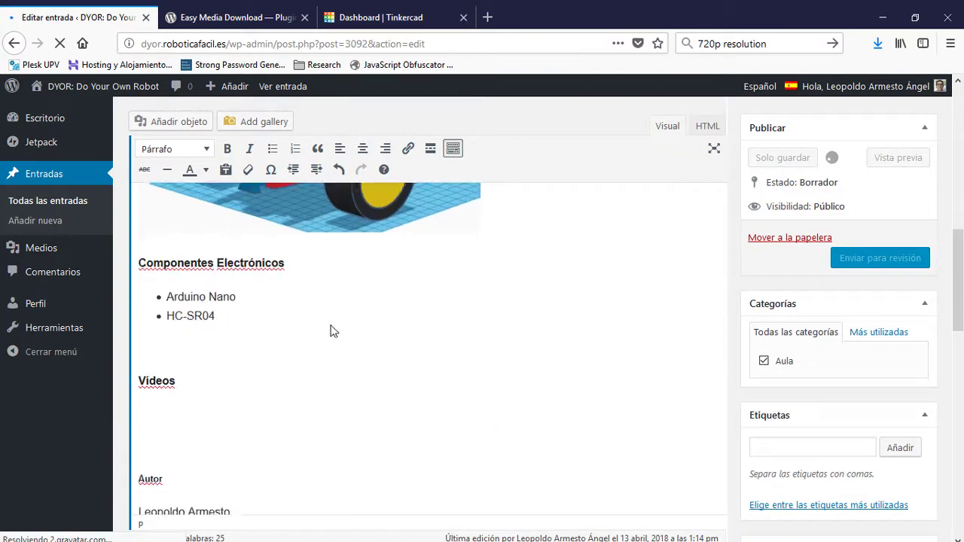
scroll(328, 332, "down", 1)
scroll(328, 332, "down", 10)
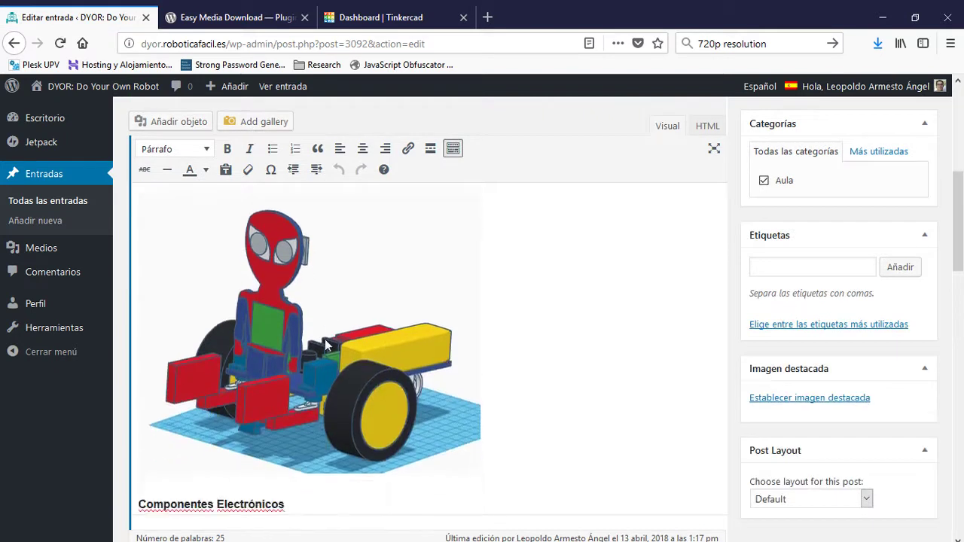
left_click(356, 319)
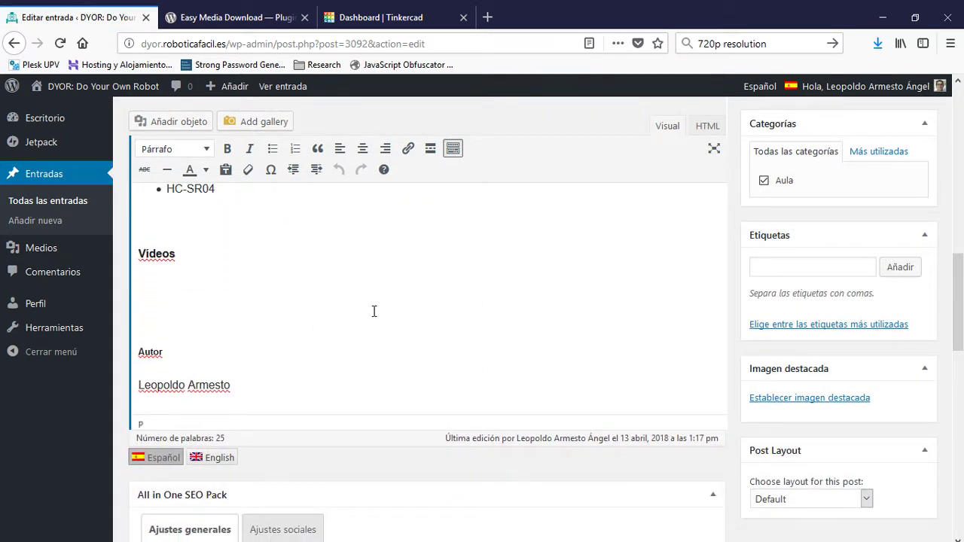
key("Return")
type("Des")
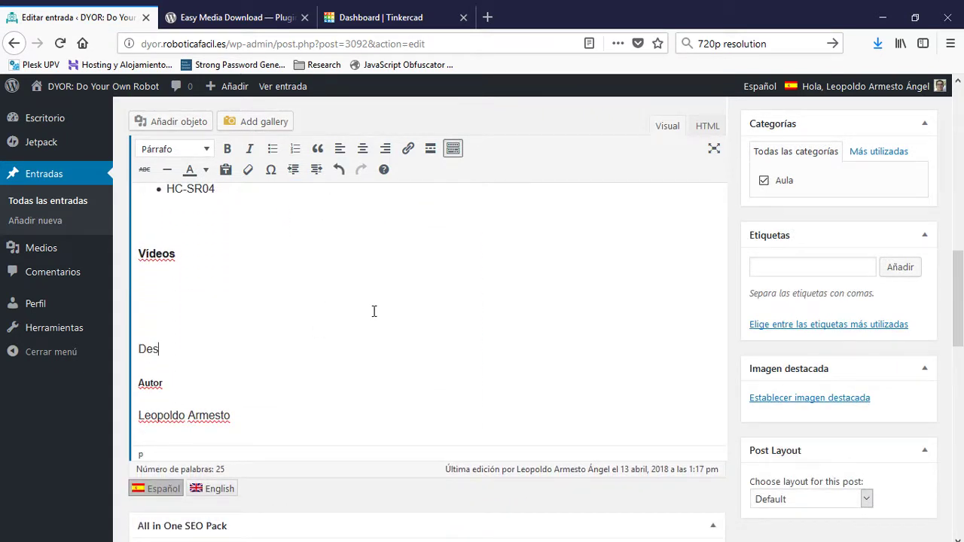
type("cargas")
key("Return")
left_click(186, 347)
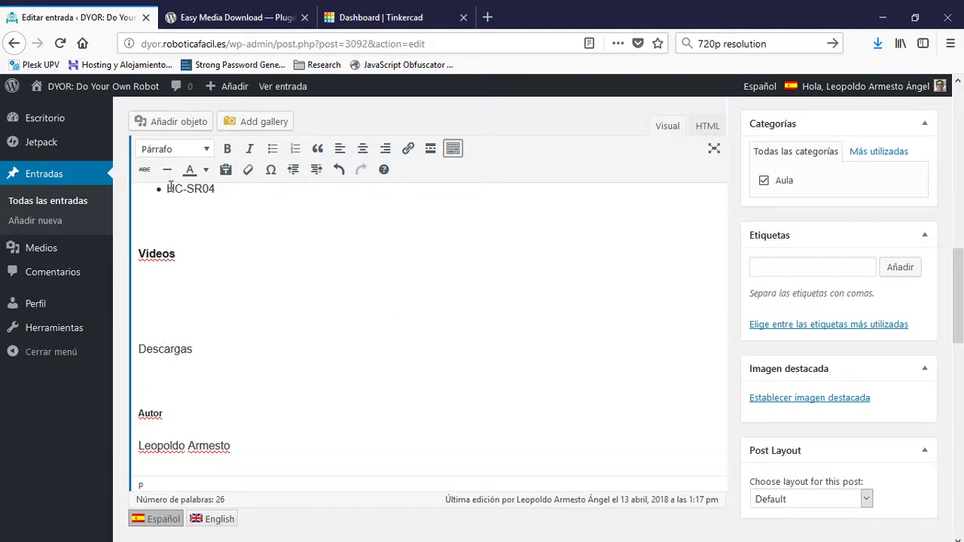
left_click(174, 149)
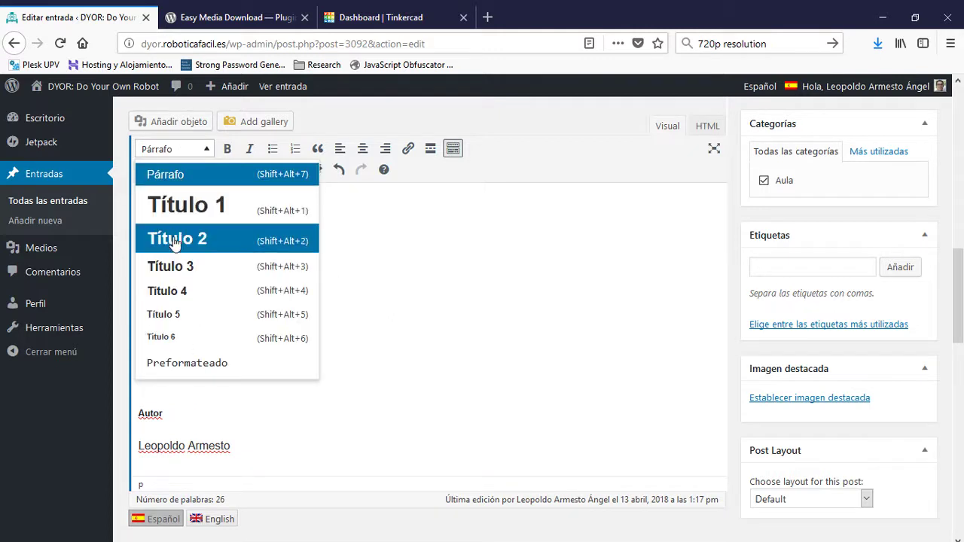
left_click(165, 291)
left_click(173, 384)
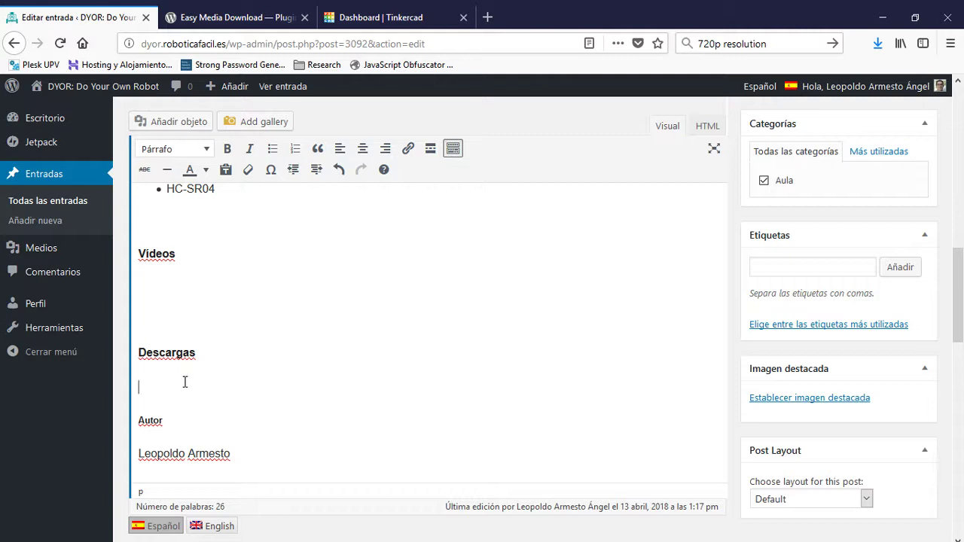
- Switch to the Easy Media Download plugin page and examine its shortcode examples and the available download button styles
left_click(217, 18)
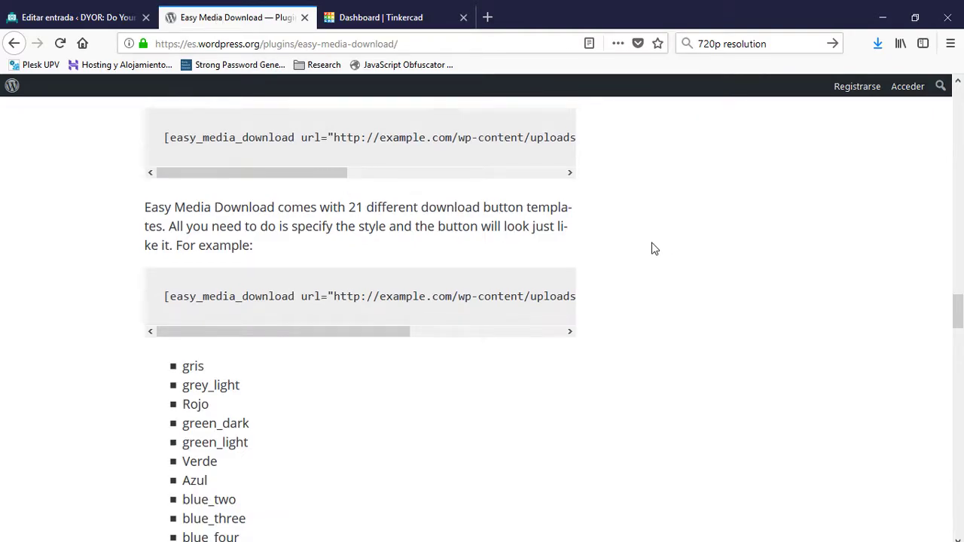
scroll(636, 247, "down", 5)
scroll(631, 244, "up", 15)
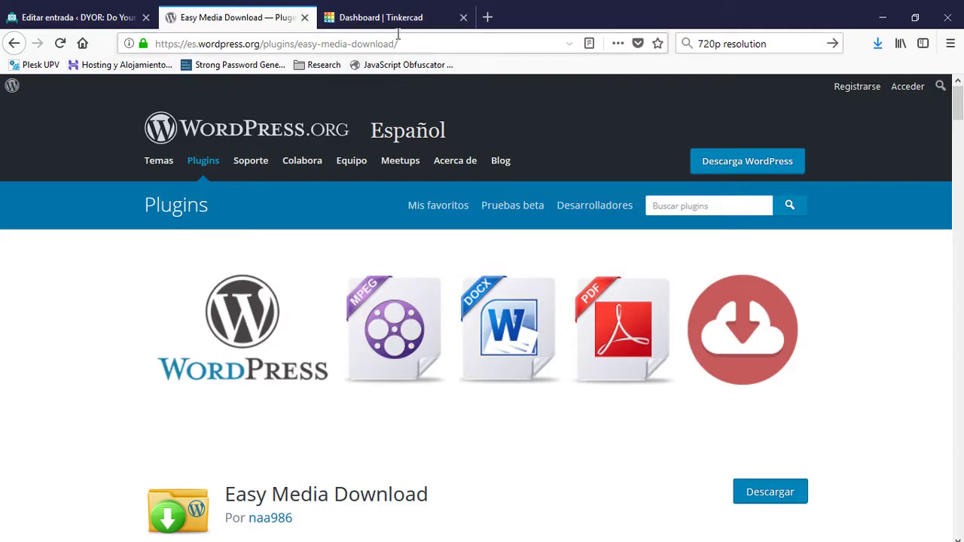
scroll(319, 215, "down", 8)
scroll(327, 245, "down", 15)
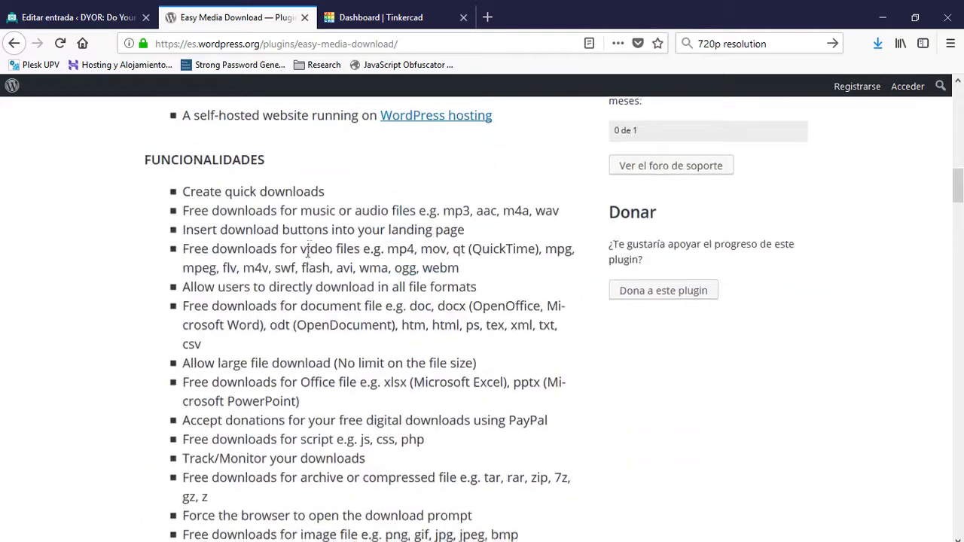
scroll(290, 288, "down", 10)
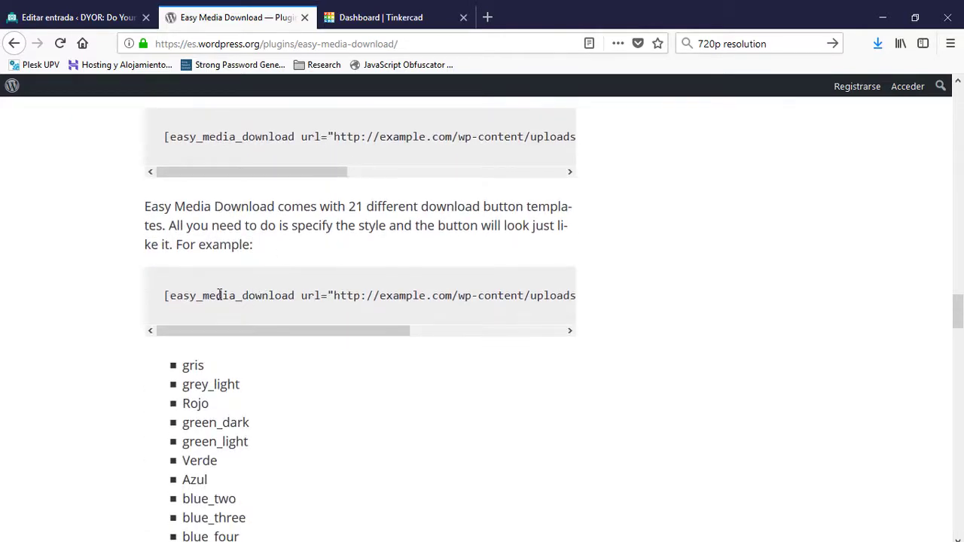
- Try pasting the plugin page's red_darker example shortcode below "Descargas" in the post, and undo the paste
left_click_drag(164, 297, 574, 297)
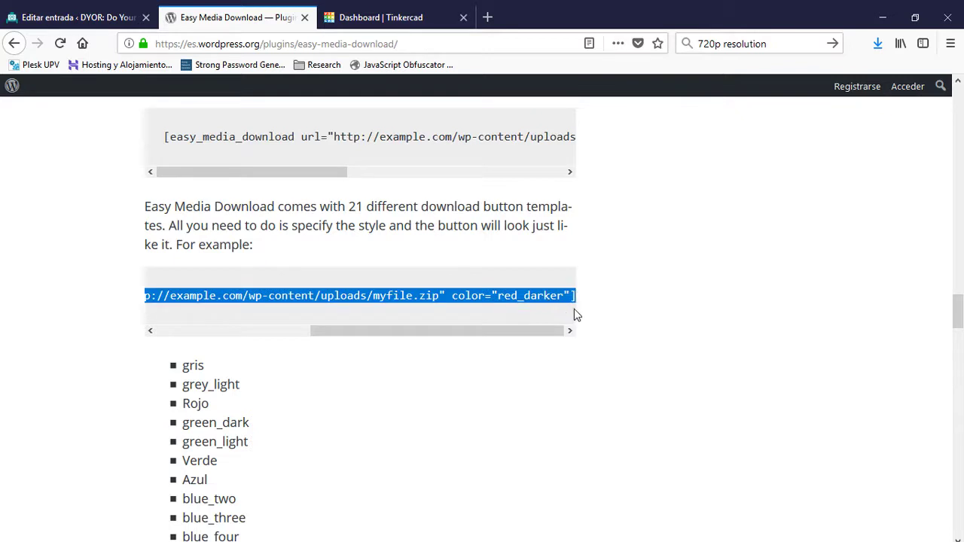
key("ctrl+c")
left_click(90, 17)
key("ctrl+v")
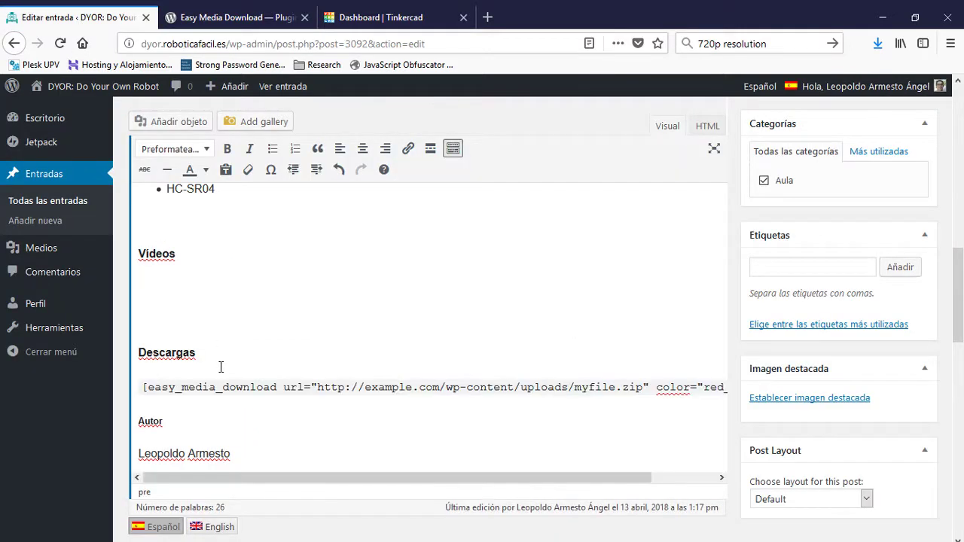
left_click(181, 389)
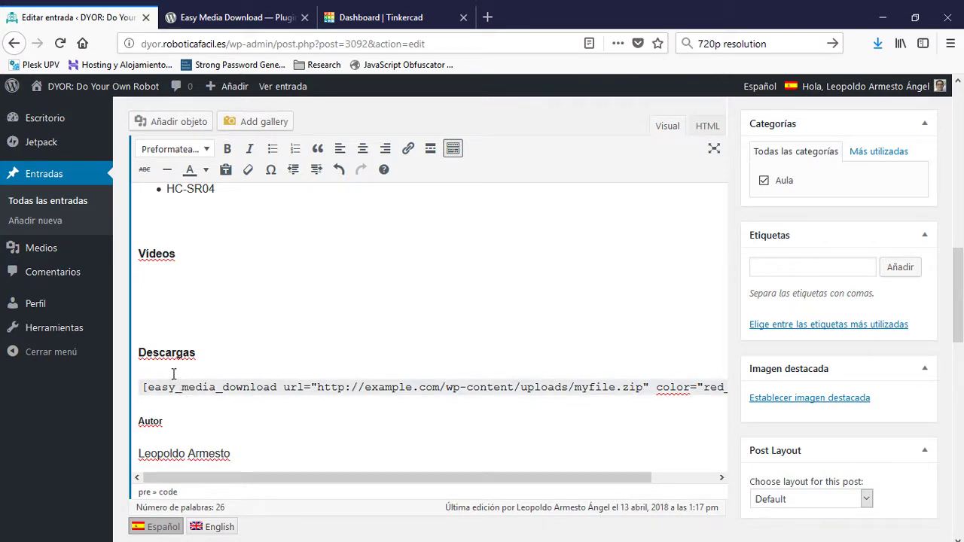
key("ctrl+z")
- Write an easy_media_download shortcode below "Descargas" with an empty url, text="DYOR Nuevo", force_dl="1" and the start of a color attribute
type("[ea")
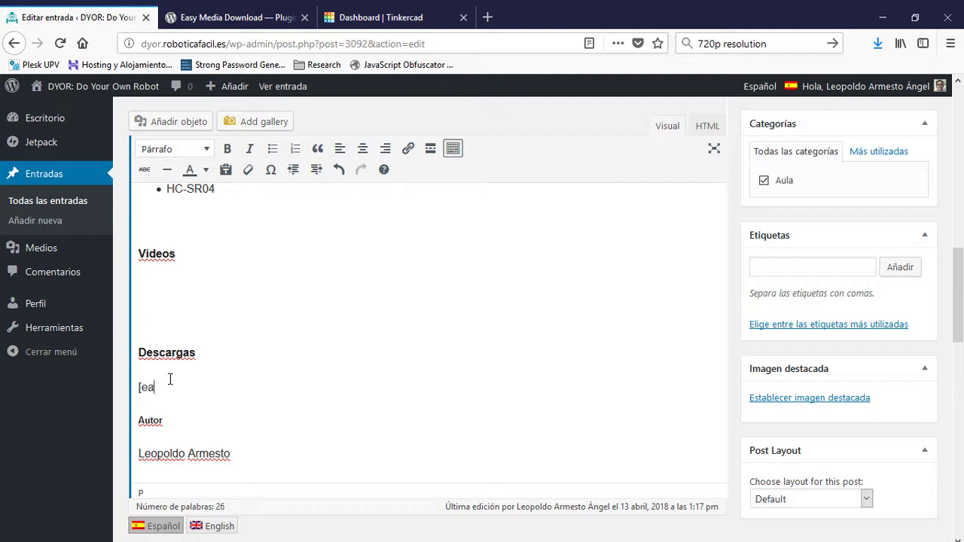
type("sy_media_download url=\"")
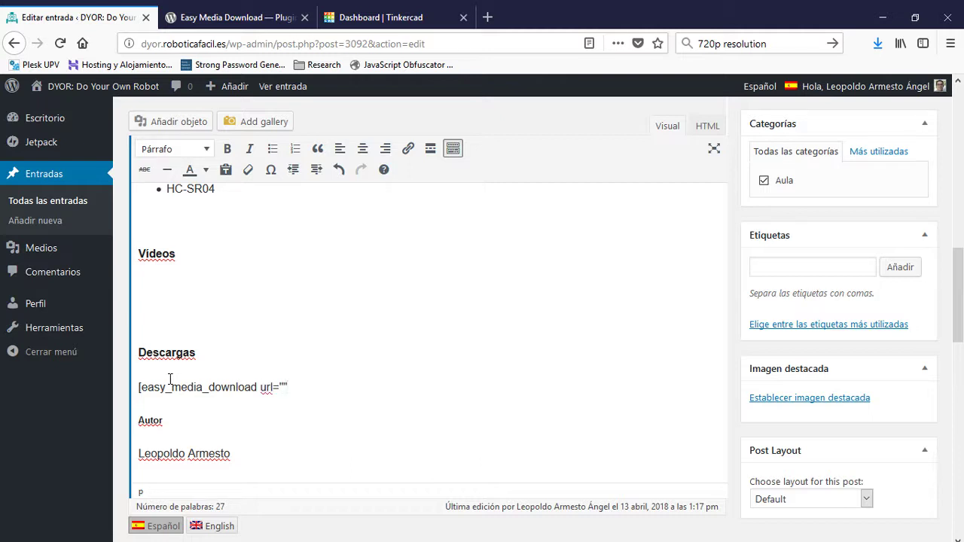
type("\" text=\"DYOR Nuevo\"")
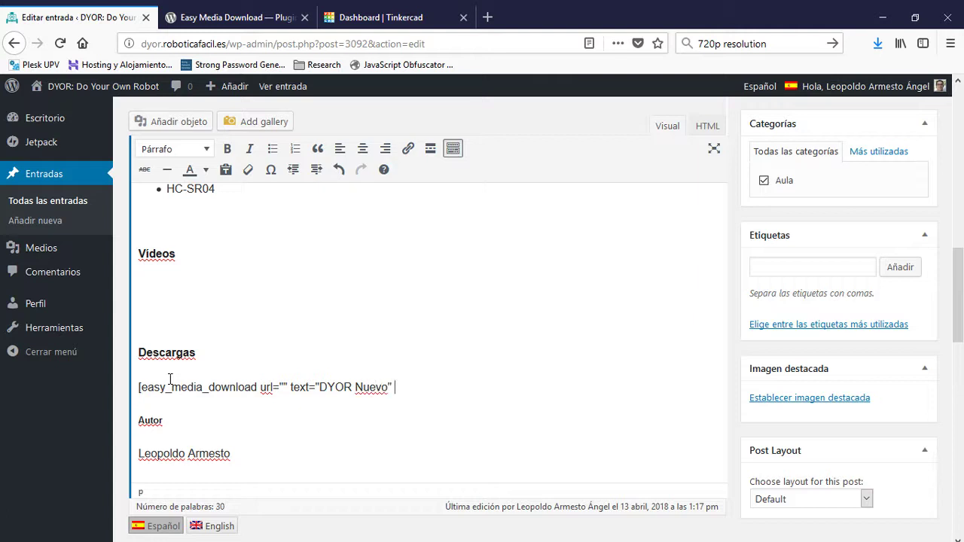
type(" force_dl=\"1\" colo")
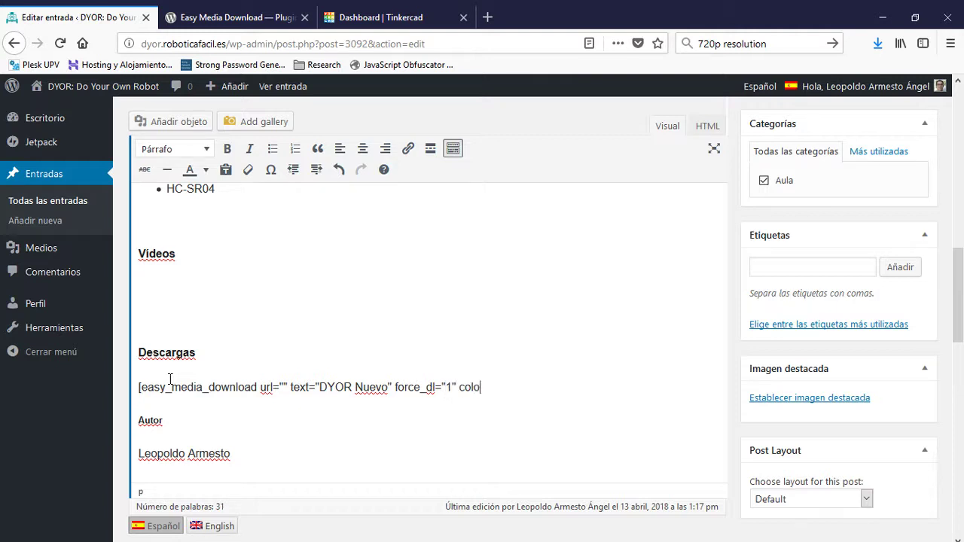
type("r=")
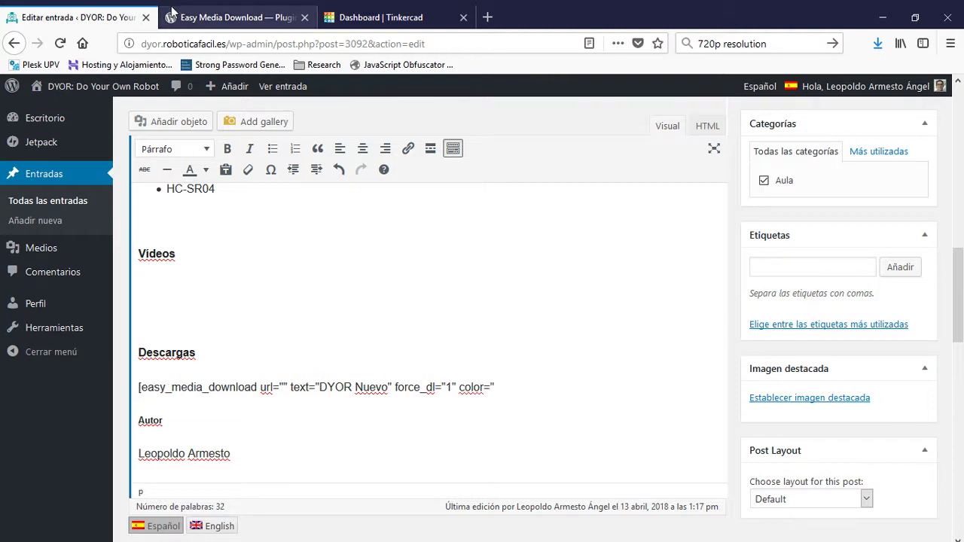
- Complete the shortcode with the plugin page's color name orange_two and width="250", and add an empty paragraph below it
left_click(226, 17)
scroll(208, 332, "down", 4)
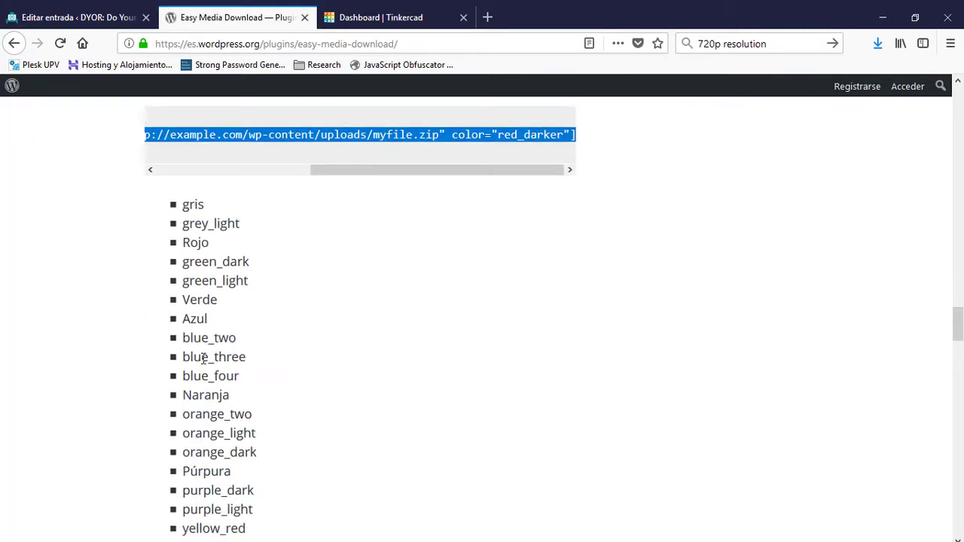
scroll(189, 354, "down", 2)
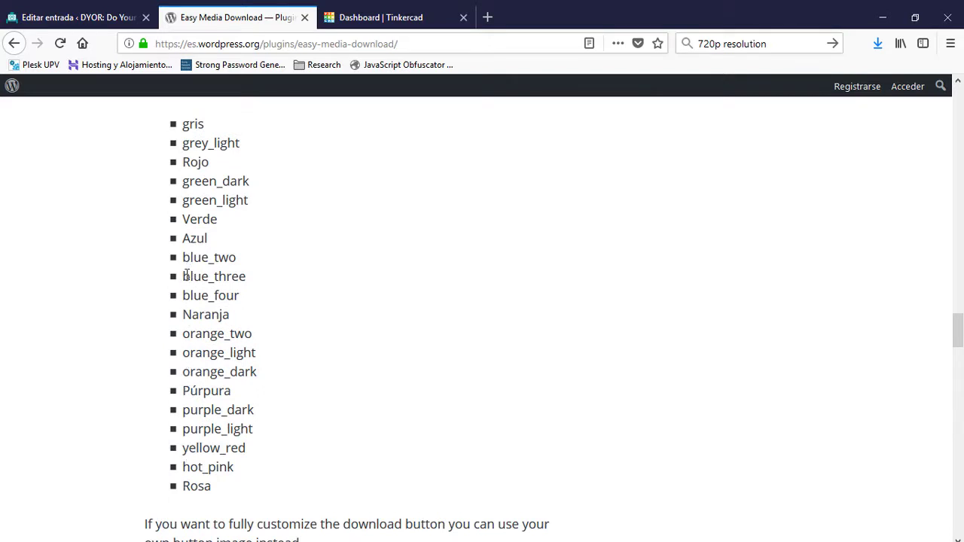
left_click_drag(185, 337, 254, 336)
key("ctrl+c")
left_click(76, 16)
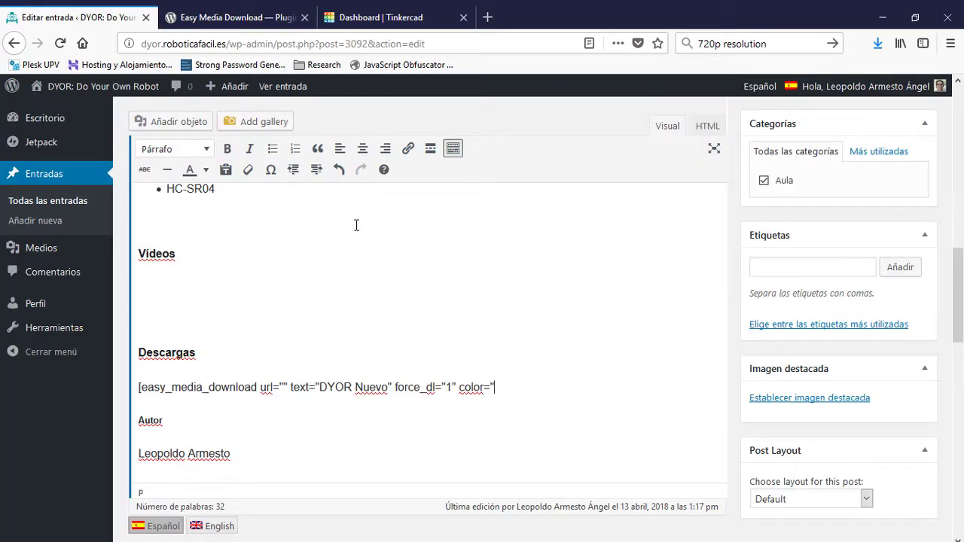
key("ctrl+v")
type("width=")
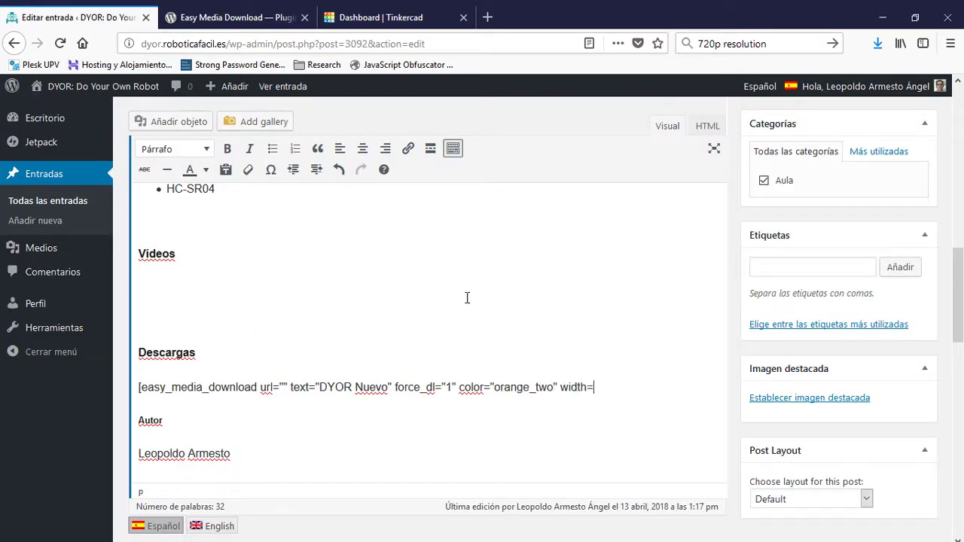
type("\"254")
key("Return")
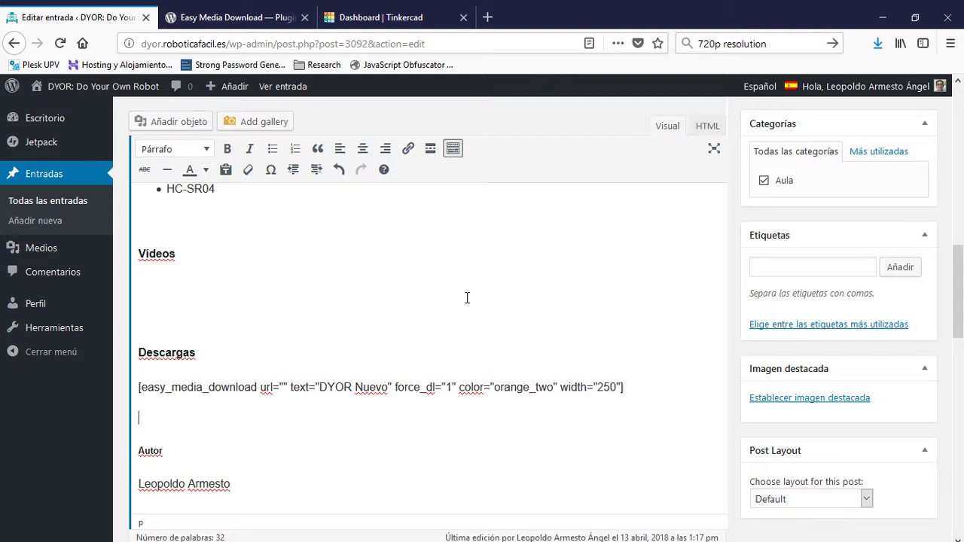
- Save the post containing the download shortcode as a draft
left_click(285, 387)
scroll(677, 301, "up", 3)
left_click(786, 159)
scroll(549, 282, "down", 3)
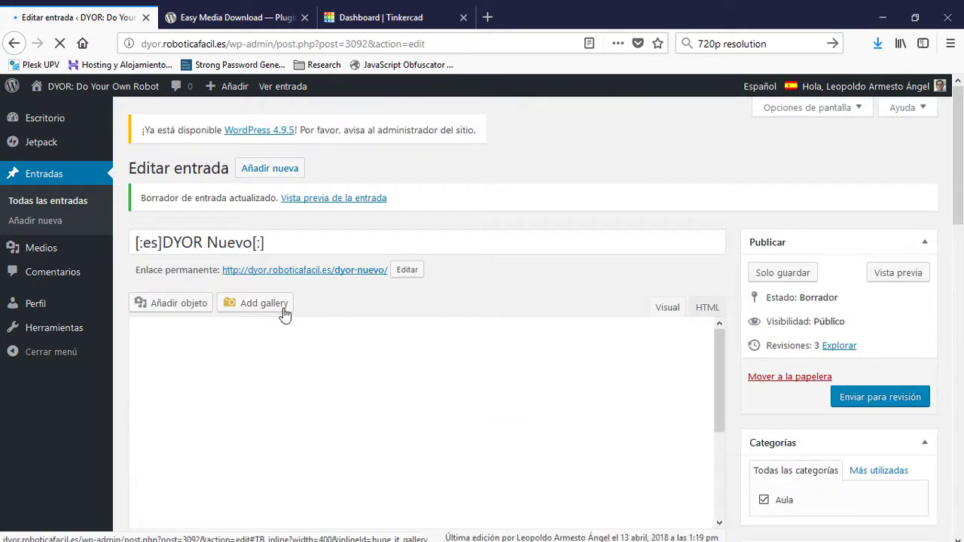
scroll(303, 329, "down", 15)
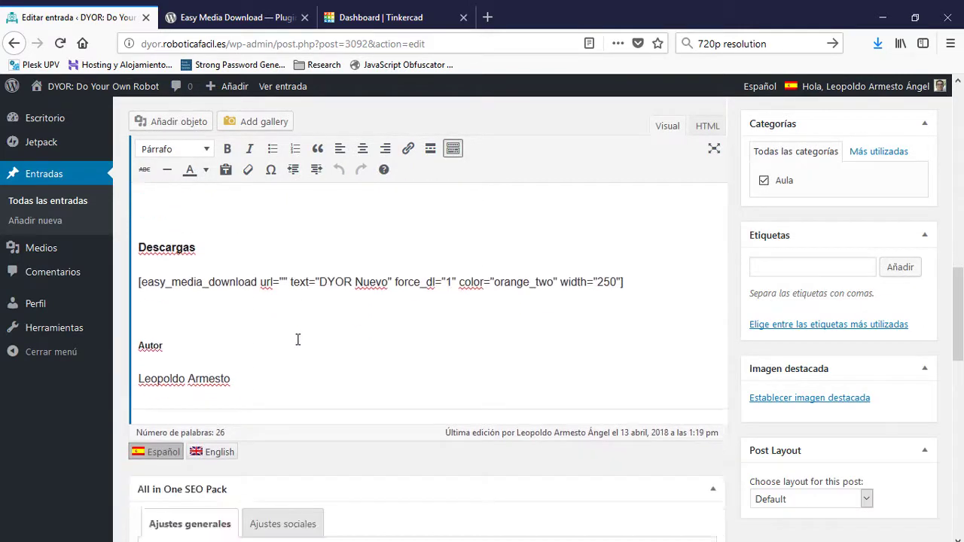
left_click(275, 252)
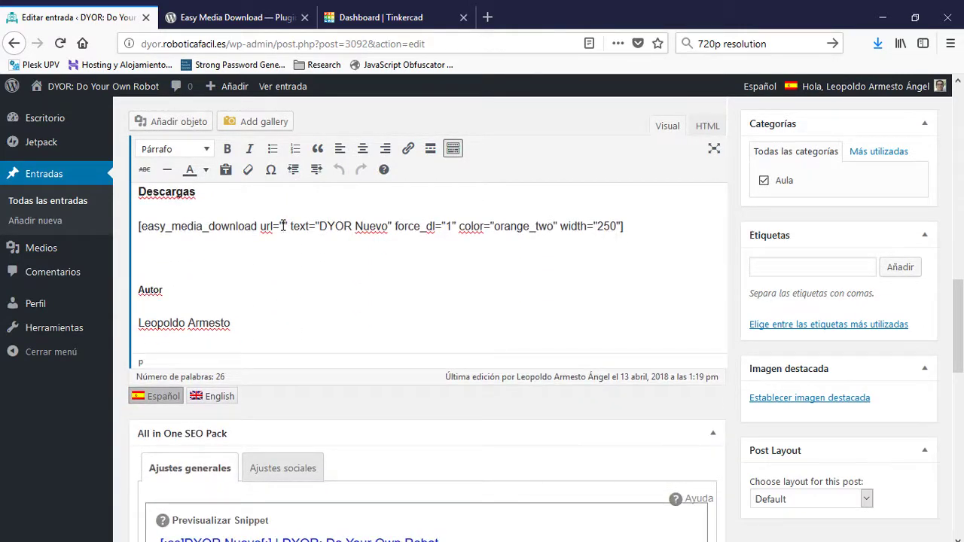
scroll(226, 241, "up", 2)
mouse_move(86, 254)
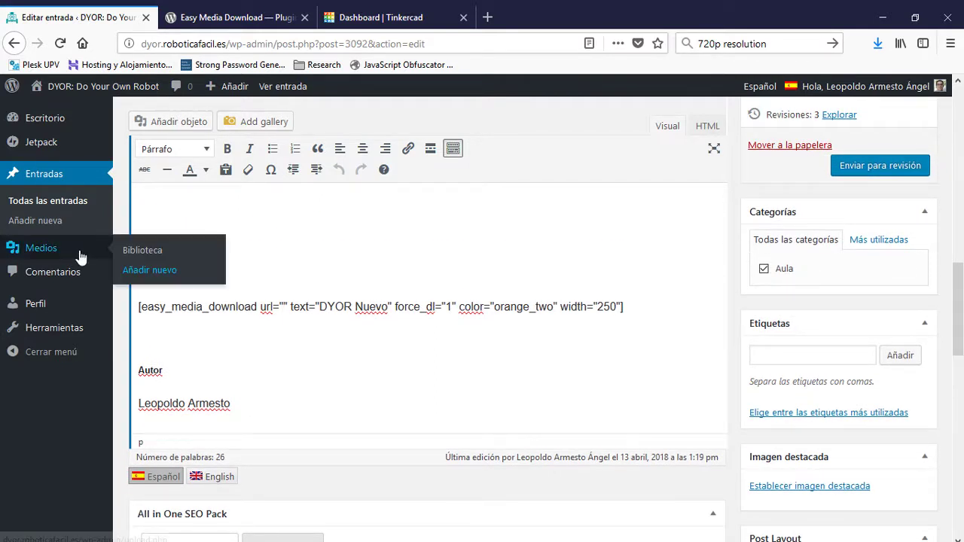
middle_click(150, 269)
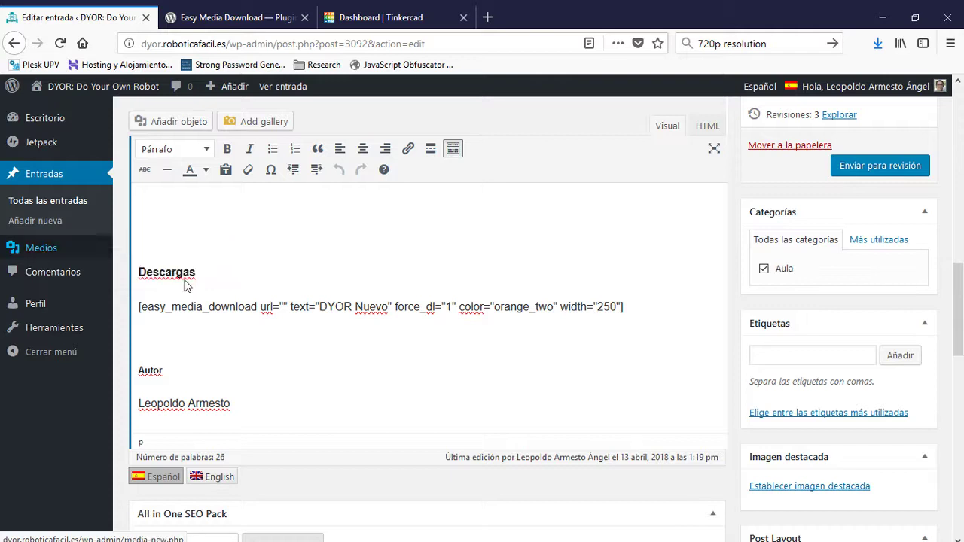
left_click(224, 11)
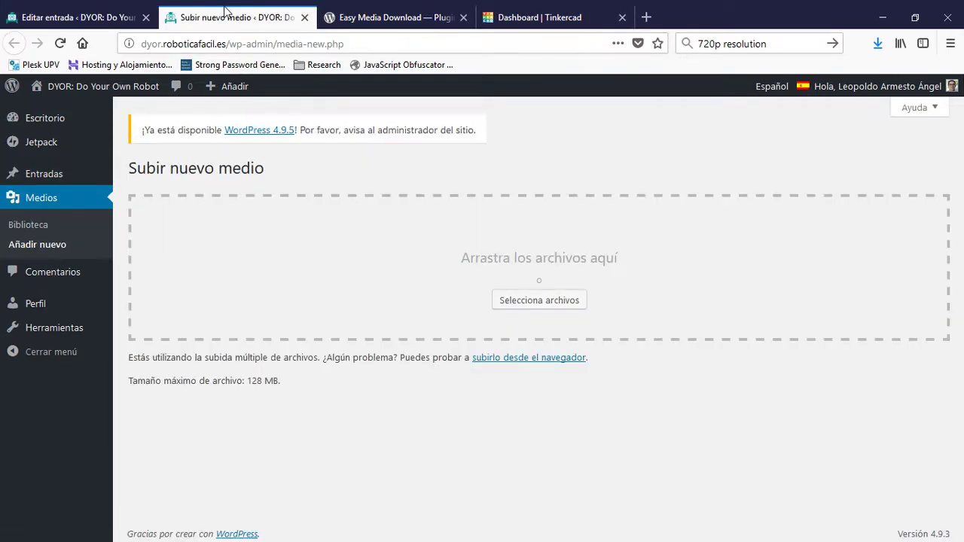
left_click(531, 301)
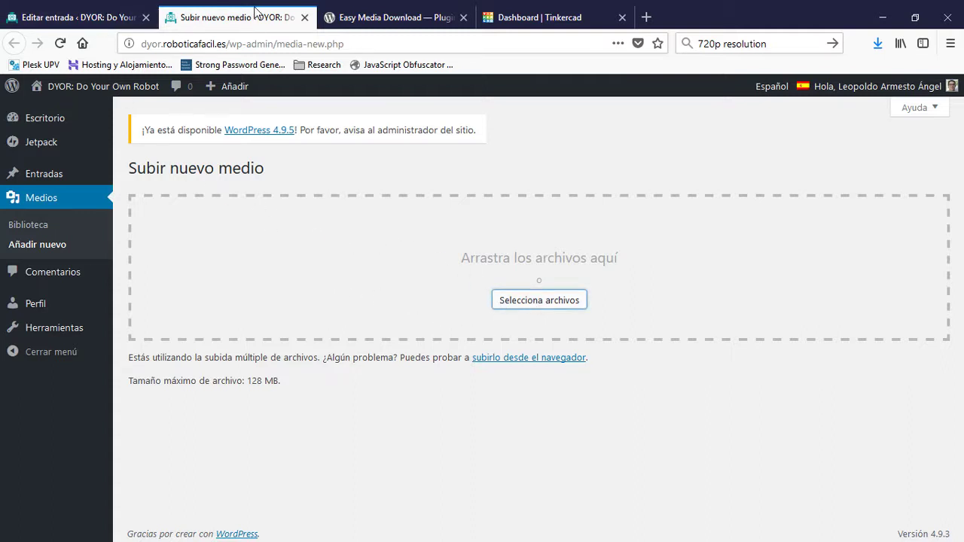
left_click(304, 16)
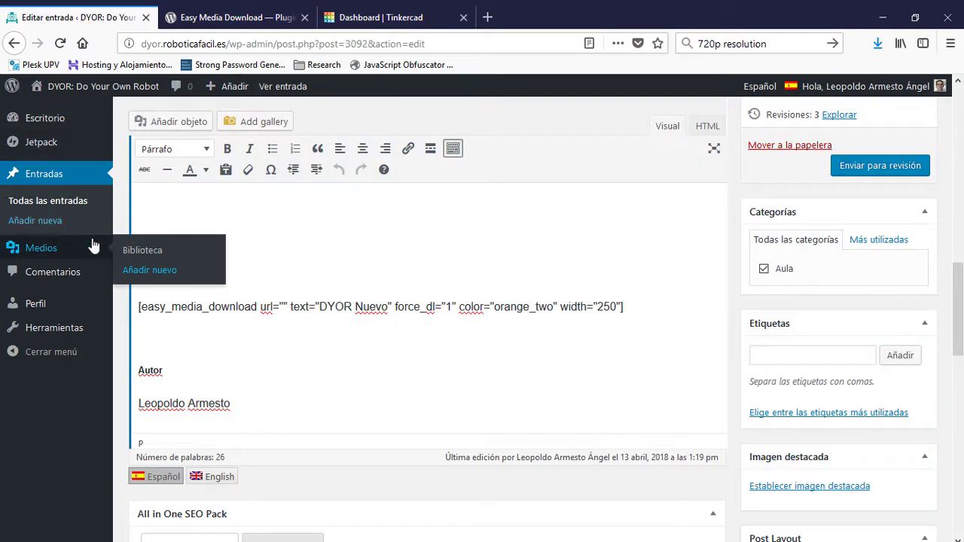
- Copy the file URL of DYOR-Nuevo.zip from its attachment details in the media library
left_click(144, 253)
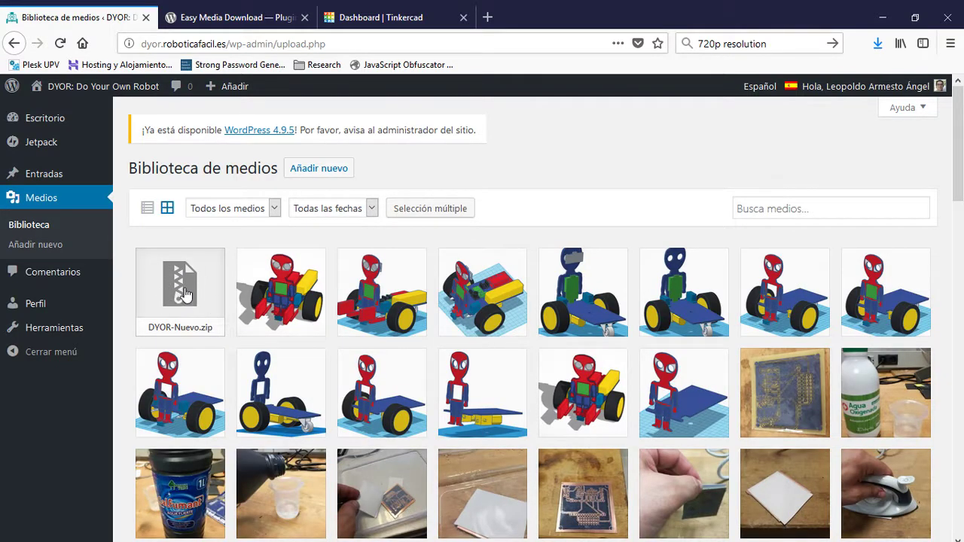
left_click(185, 300)
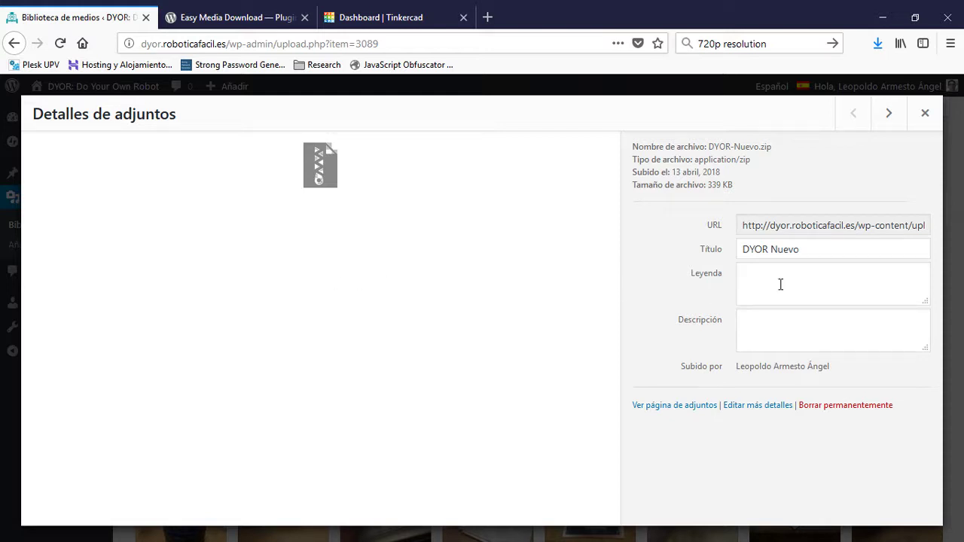
left_click_drag(744, 225, 962, 223)
key("ctrl+c")
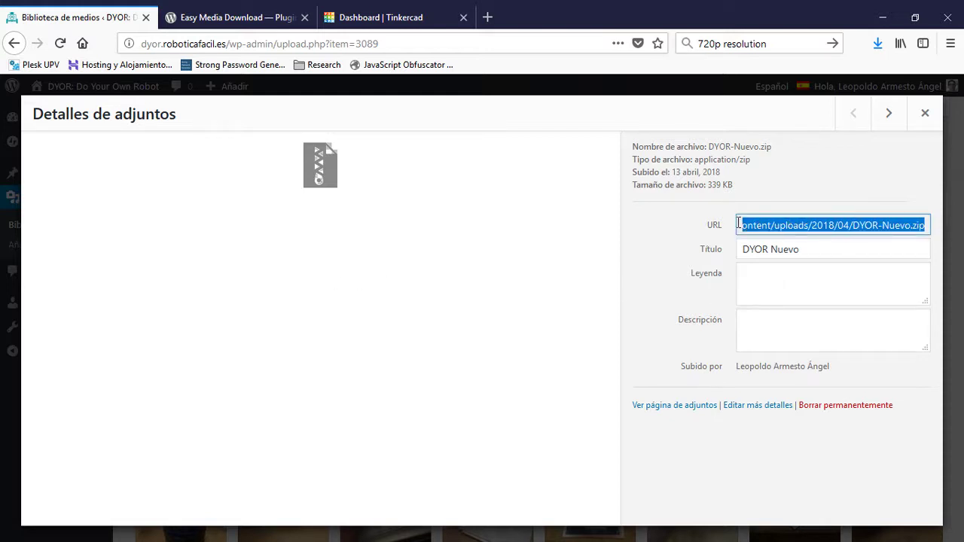
left_click(925, 115)
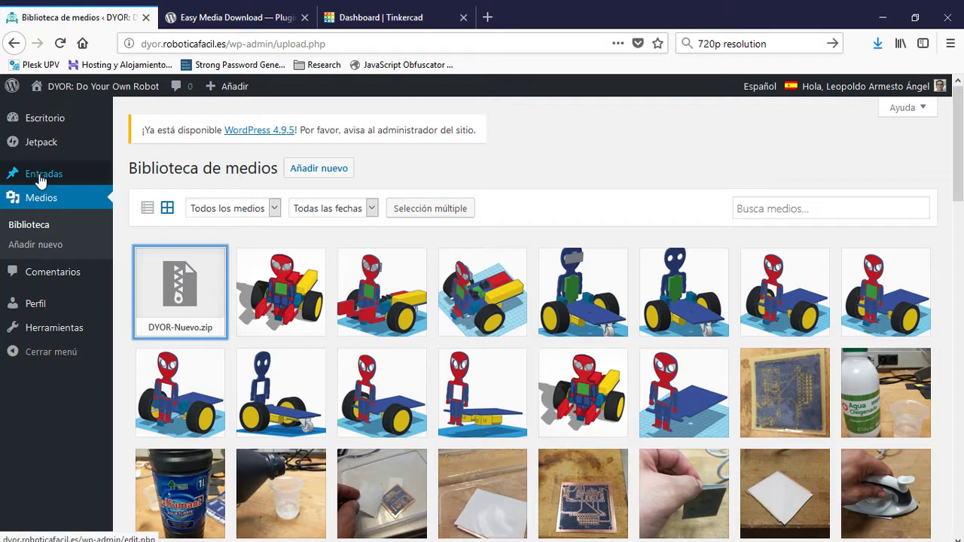
- Reopen the "DYOR Nuevo" draft, insert the copied zip URL into the download shortcode's empty url attribute, and save the draft
mouse_move(41, 179)
left_click(135, 179)
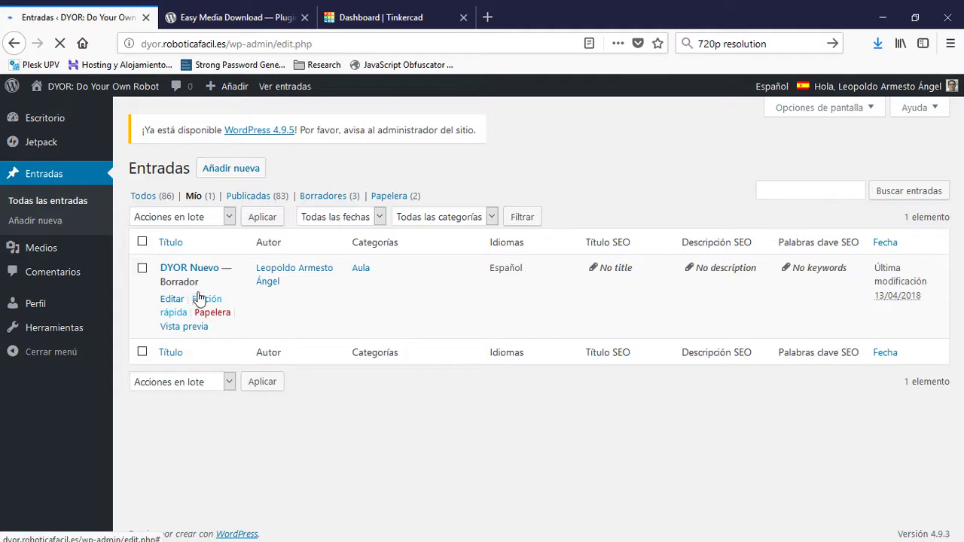
left_click(186, 269)
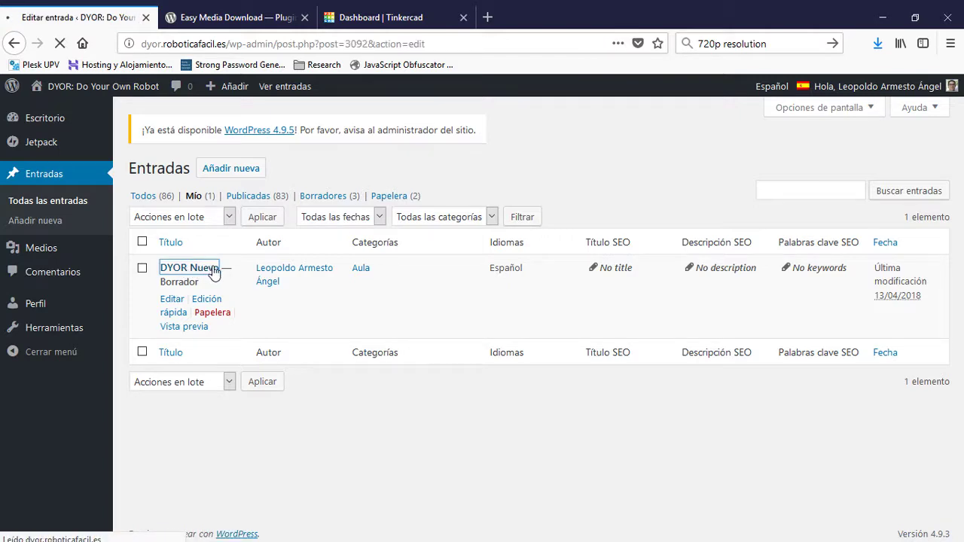
scroll(245, 301, "down", 1)
scroll(245, 301, "down", 10)
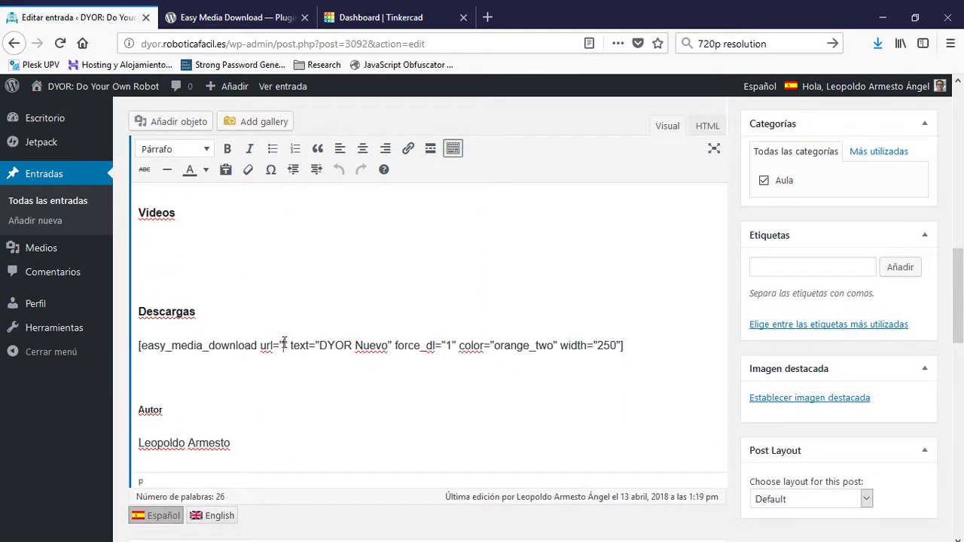
left_click(283, 345)
key("ctrl+v")
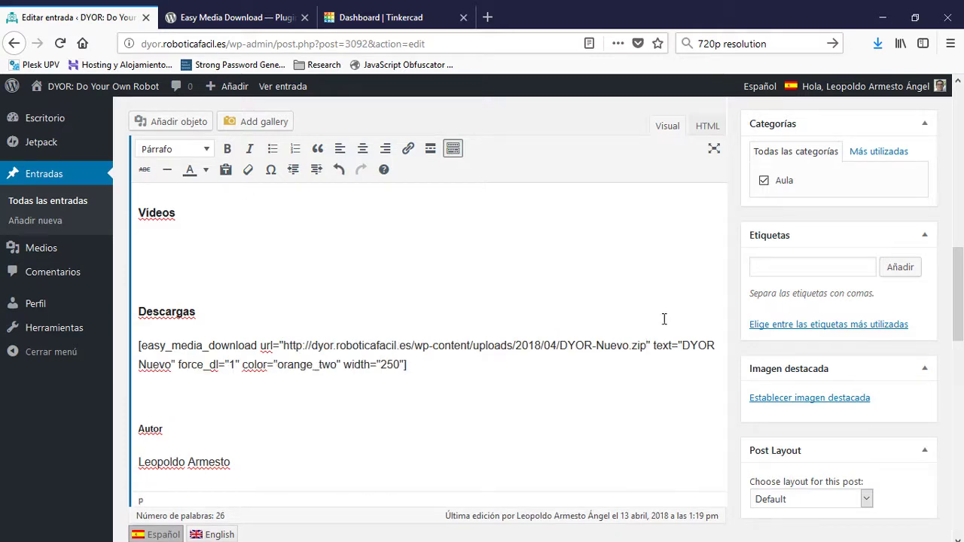
scroll(664, 319, "up", 6)
key("ctrl+s")
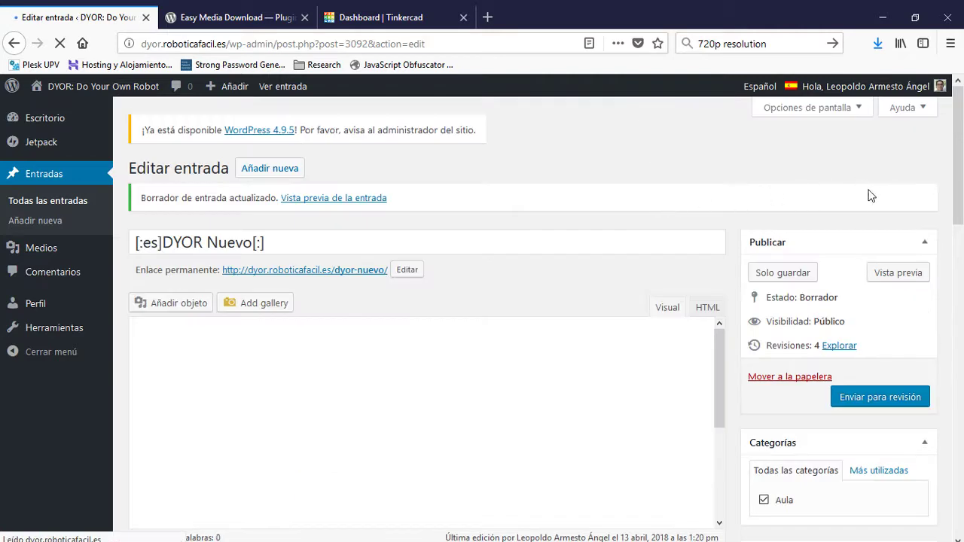
- Preview the post, test the "DYOR Nuevo" download button under "Descargas", and return to the post editor
left_click(891, 261)
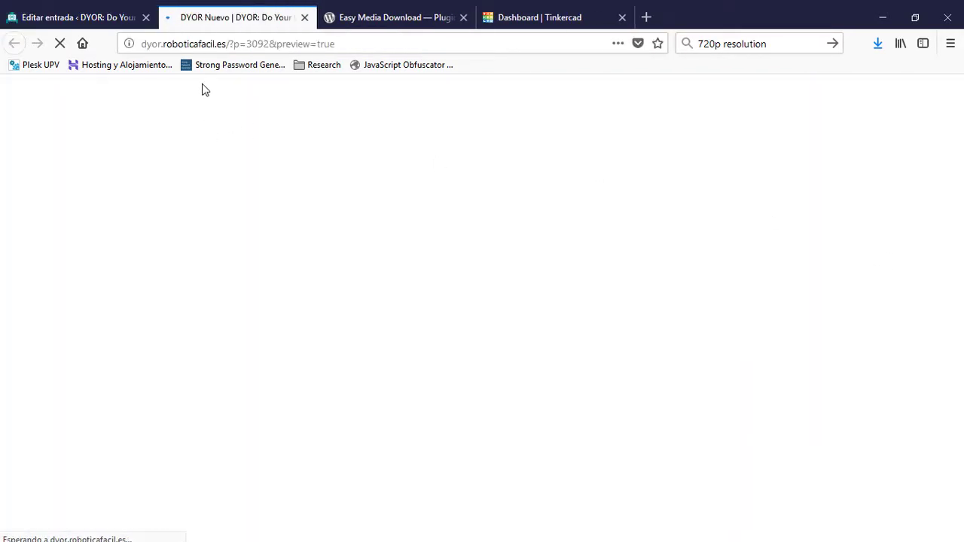
scroll(202, 215, "down", 10)
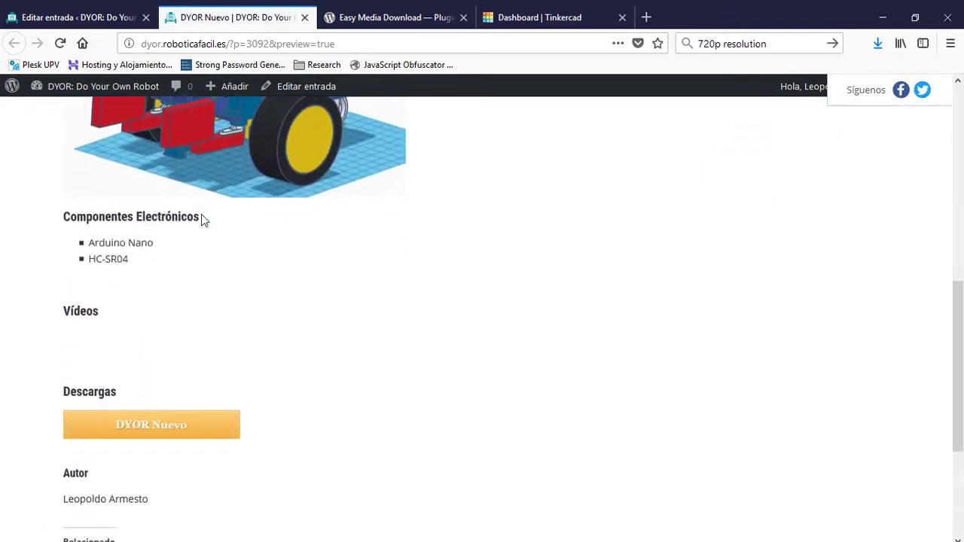
scroll(189, 248, "down", 2)
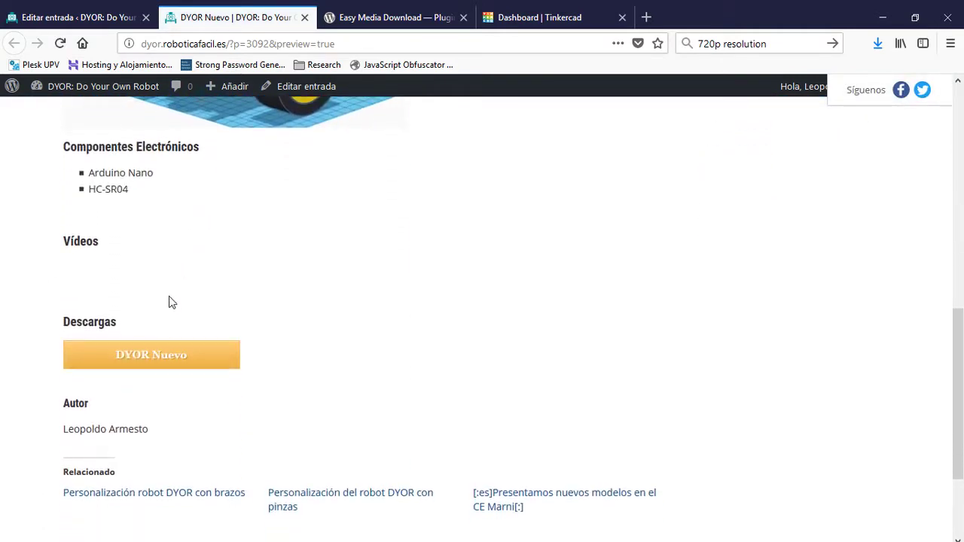
left_click(166, 367)
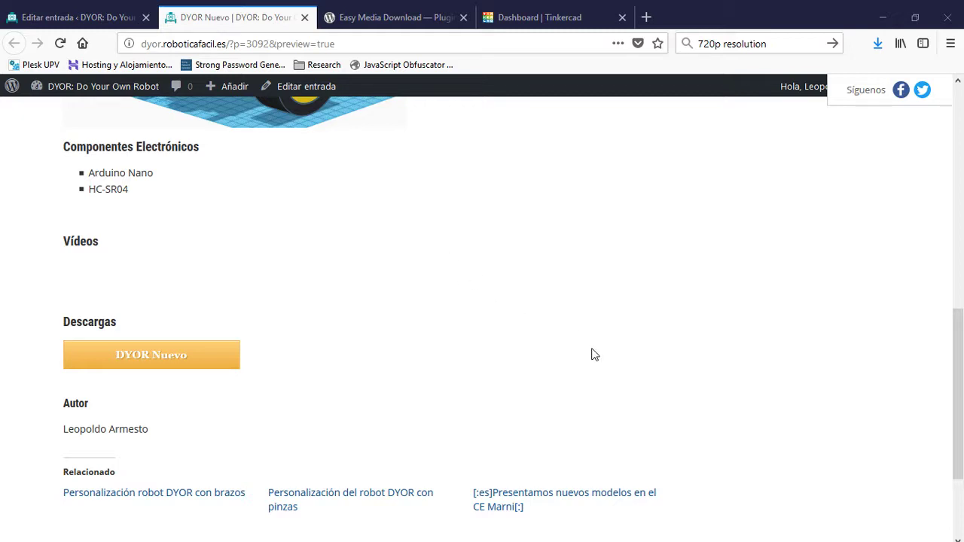
left_click(109, 15)
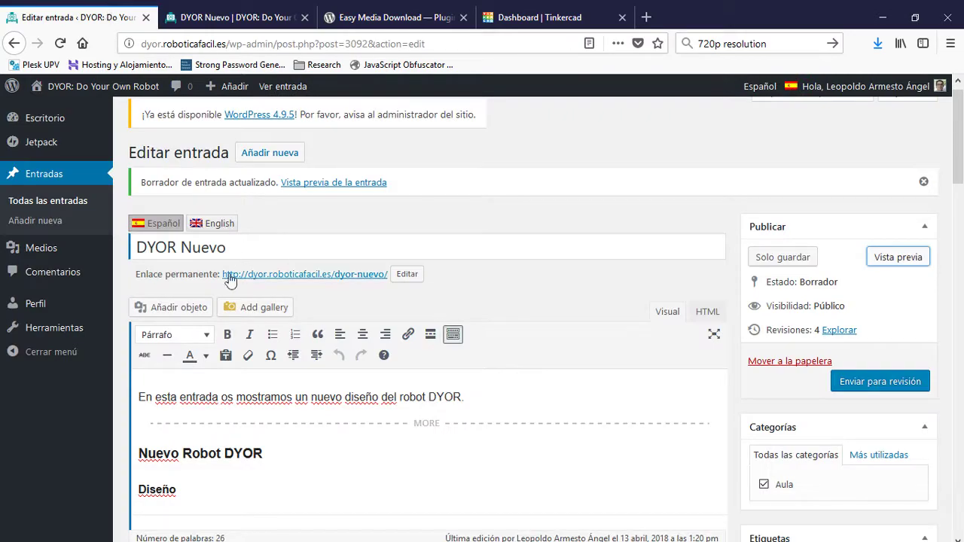
- Copy the post title "DYOR Nuevo" into the Título field of the All in One SEO Pack settings
scroll(227, 269, "down", 8)
scroll(249, 265, "up", 3)
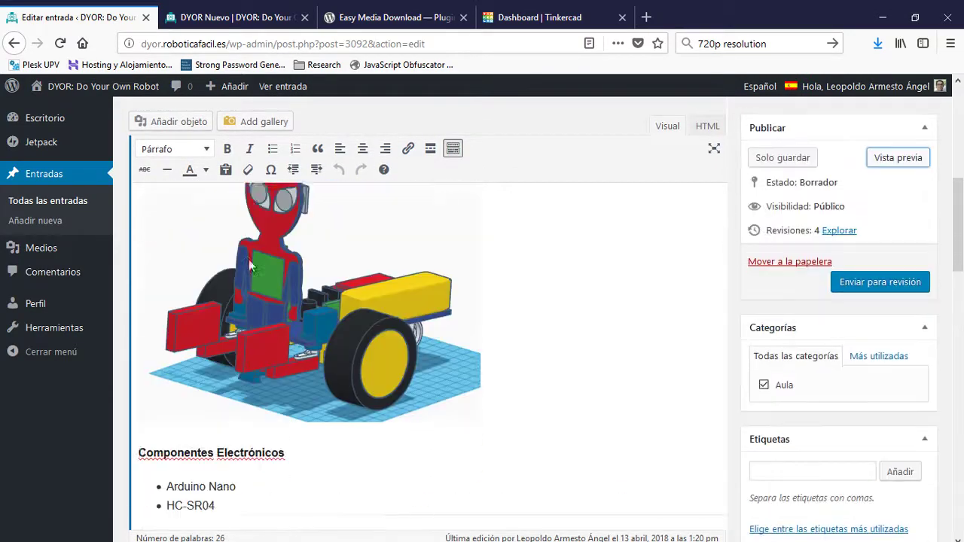
scroll(249, 265, "up", 6)
triple_click(250, 264)
key("ctrl+c")
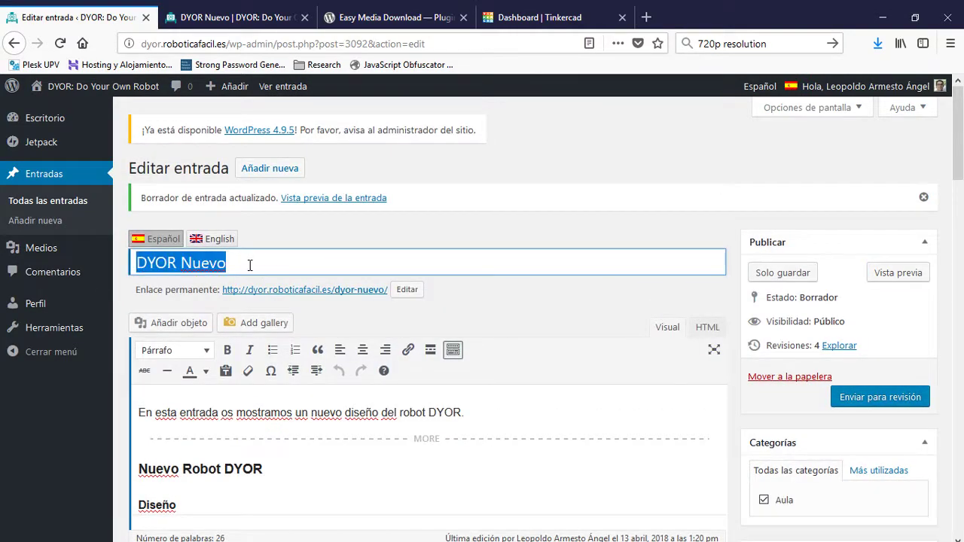
scroll(285, 316, "down", 6)
scroll(286, 292, "down", 10)
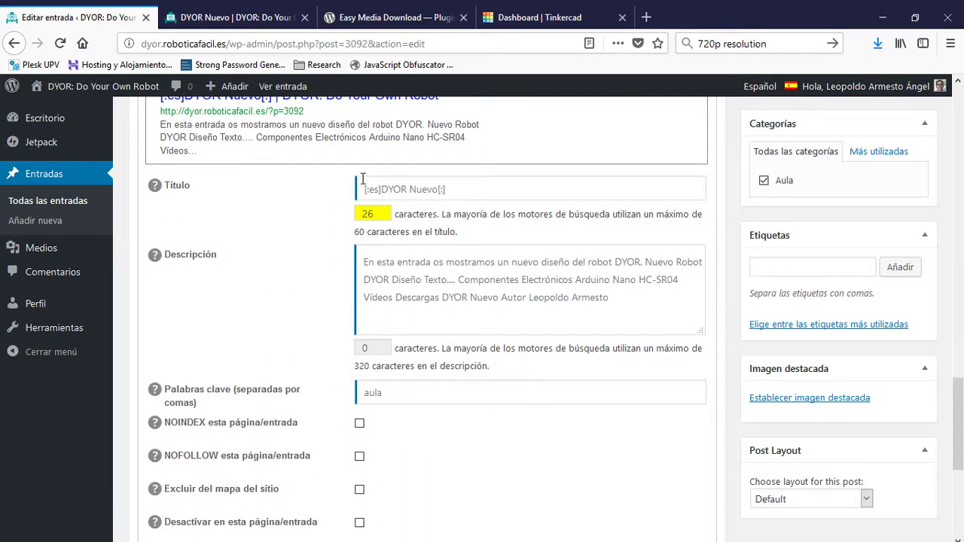
left_click(363, 187)
scroll(376, 196, "up", 2)
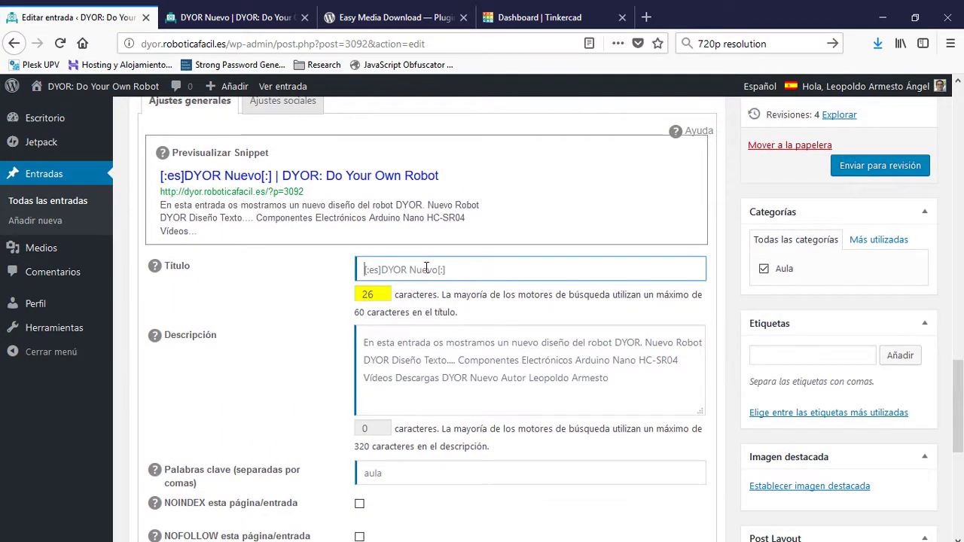
key("ctrl+v")
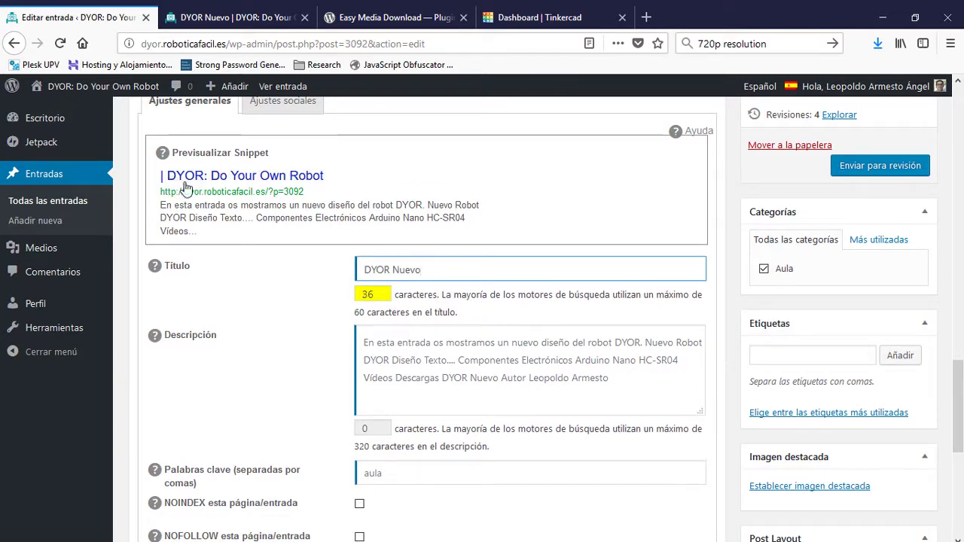
- Copy the post's introductory sentence "En esta entrada os mostramos un nuevo diseño del robot DYOR." into the SEO Descripción field
left_click(431, 343)
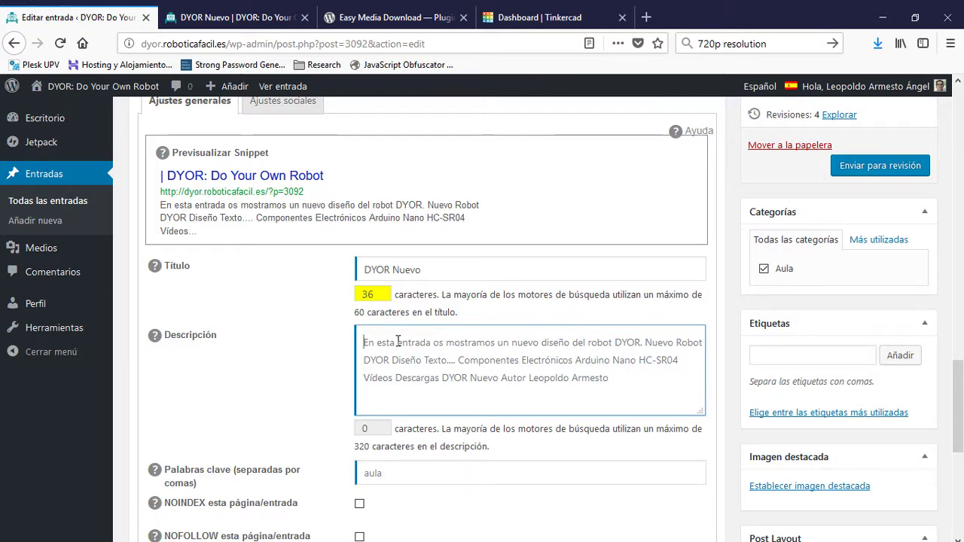
scroll(323, 258, "up", 10)
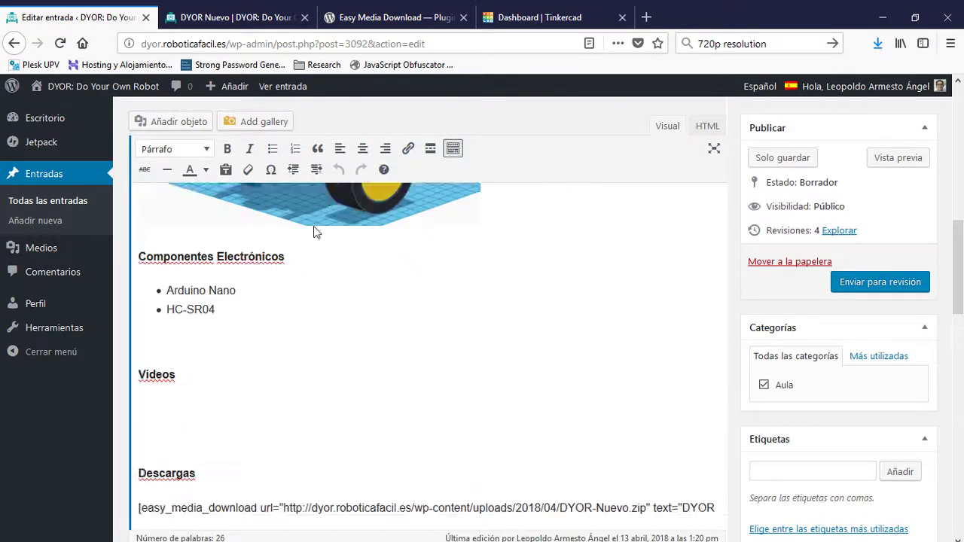
scroll(334, 262, "up", 3)
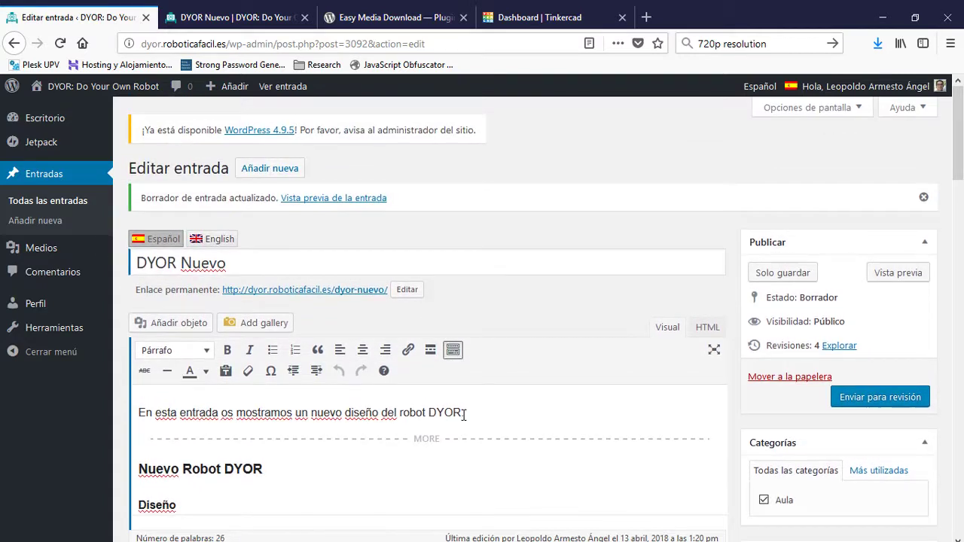
left_click_drag(464, 413, 131, 413)
key("ctrl+c")
scroll(331, 392, "down", 10)
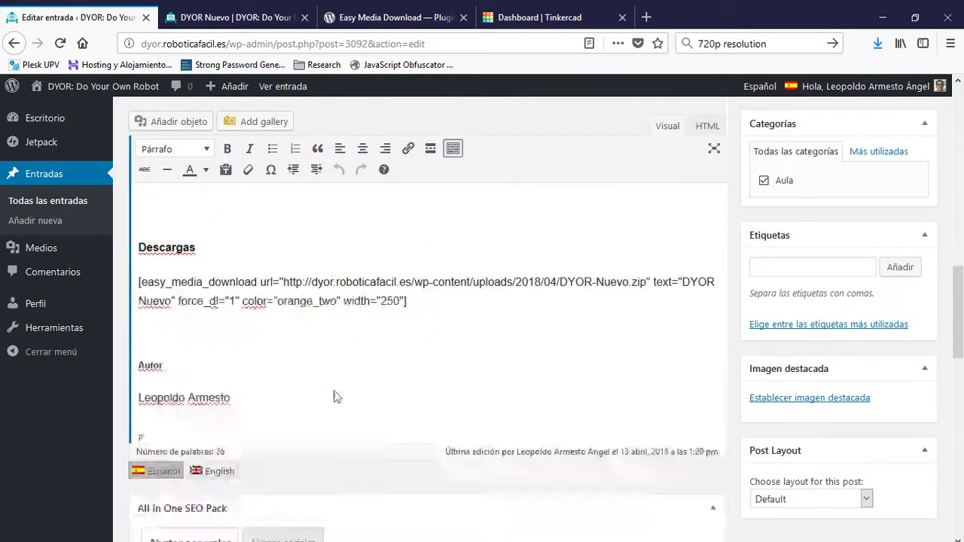
left_click(417, 433)
key("ctrl+v")
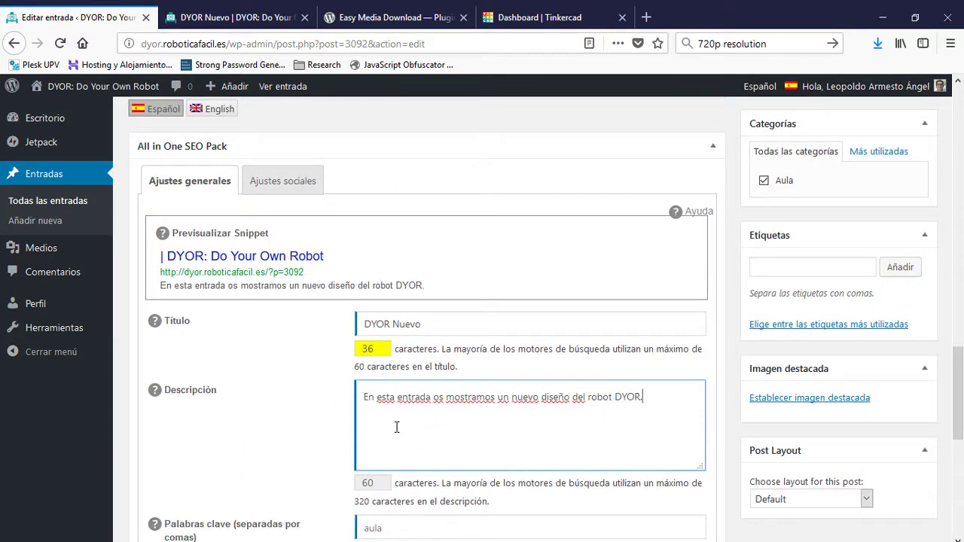
- Enter "dyor, robot, nuevo, spiderman" as the post's SEO keywords
key("Tab")
left_click(383, 526)
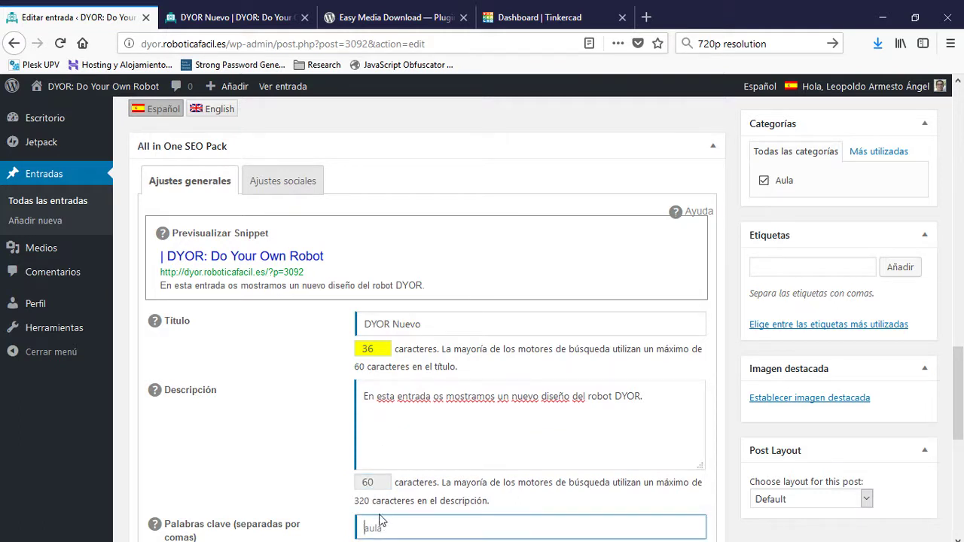
scroll(393, 454, "down", 2)
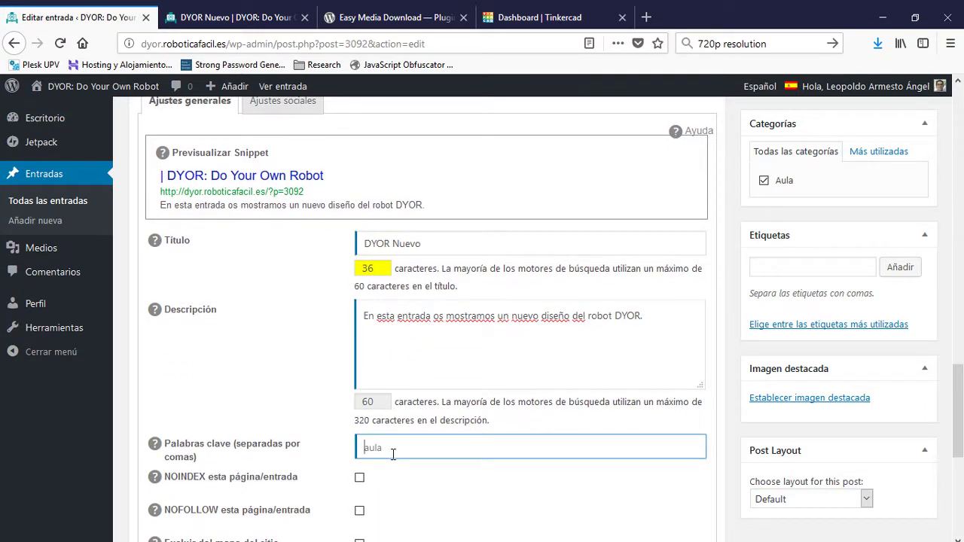
type("dyor, robot, nuevo, spiderman")
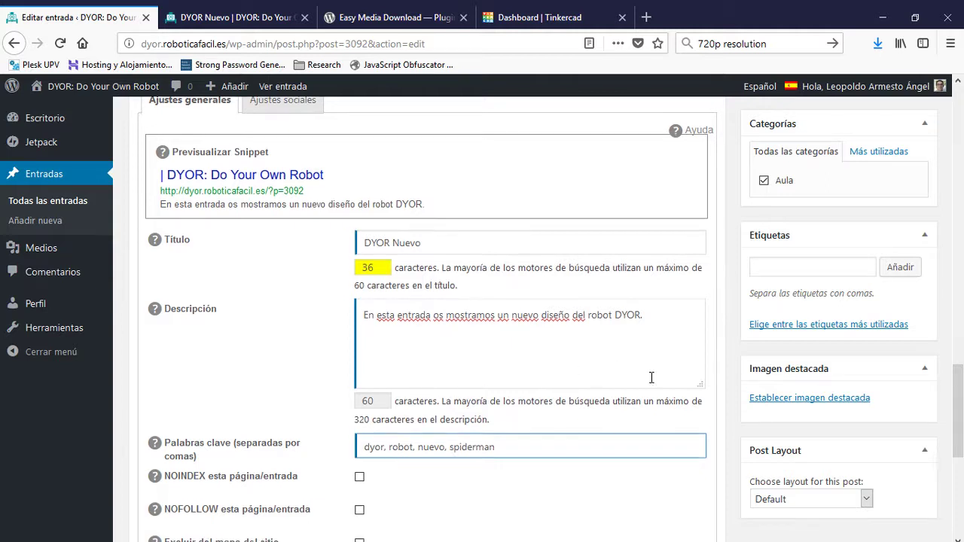
scroll(534, 316, "down", 2)
scroll(689, 322, "up", 3)
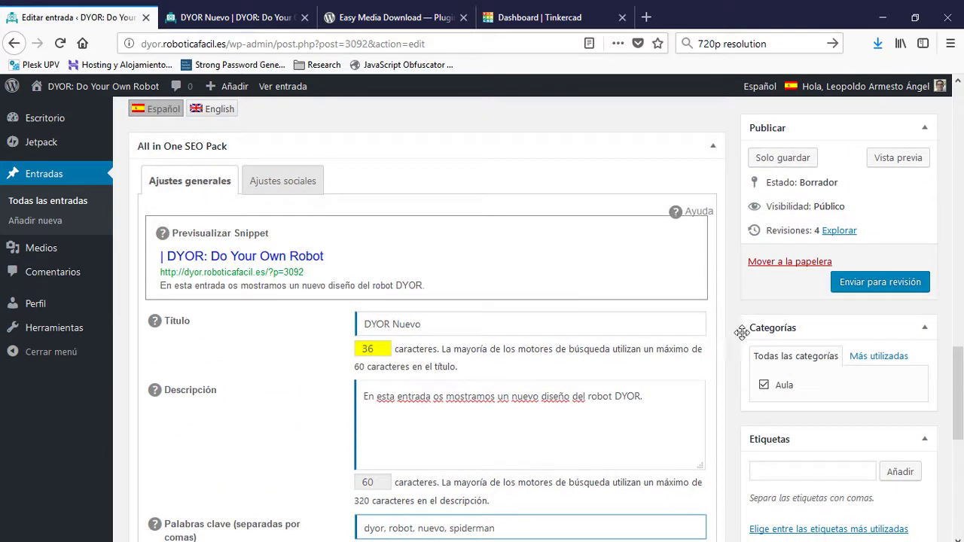
- Set DYOR_Nuevo.png from the media library as the post's featured image
scroll(758, 338, "down", 1)
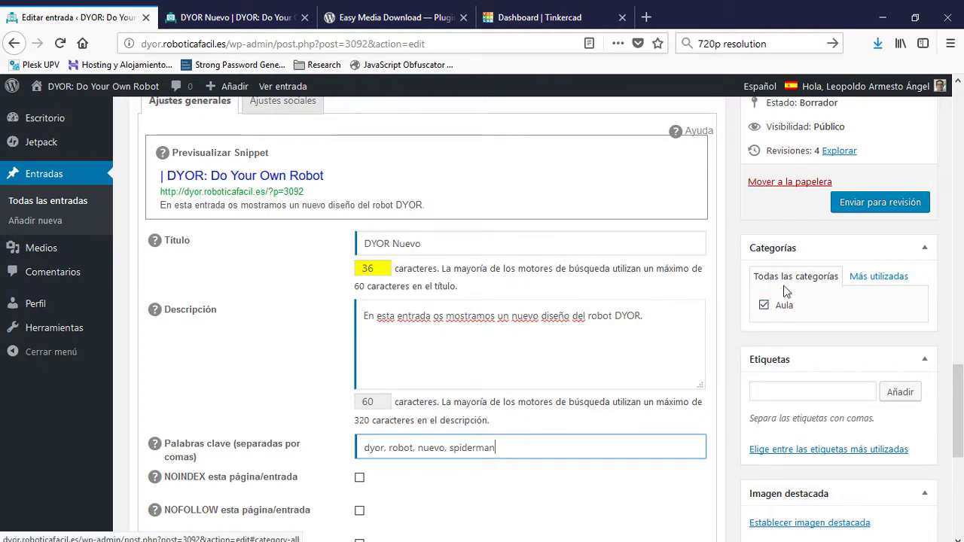
scroll(787, 323, "down", 4)
scroll(789, 392, "down", 2)
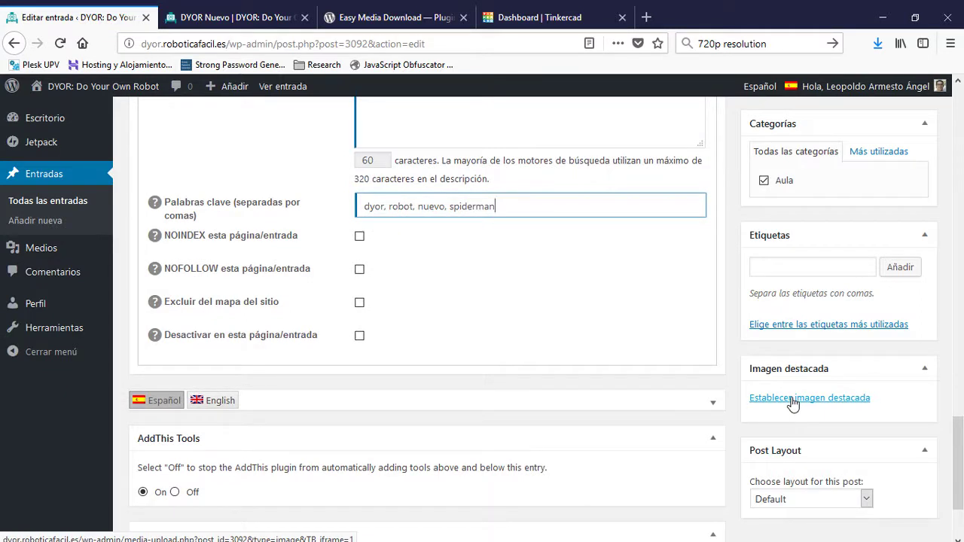
left_click(793, 405)
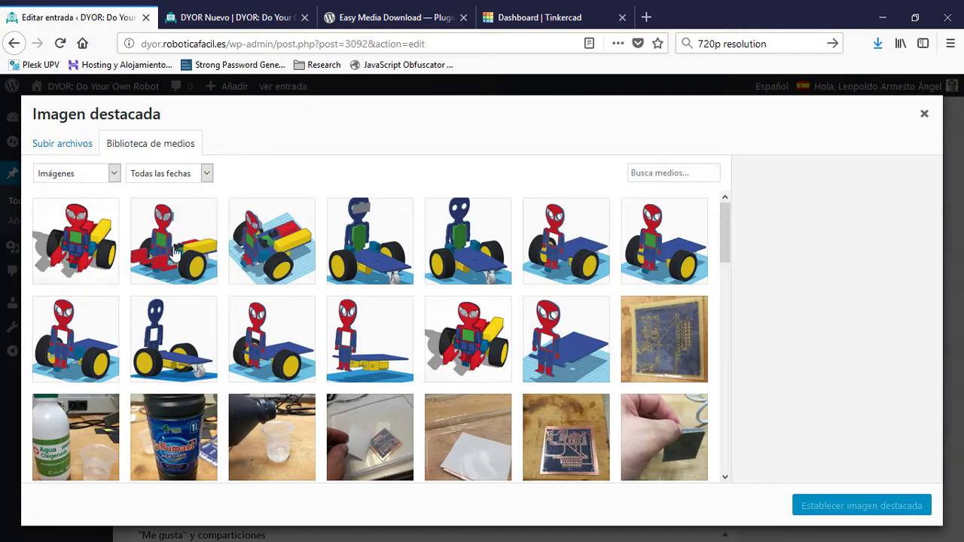
left_click(91, 237)
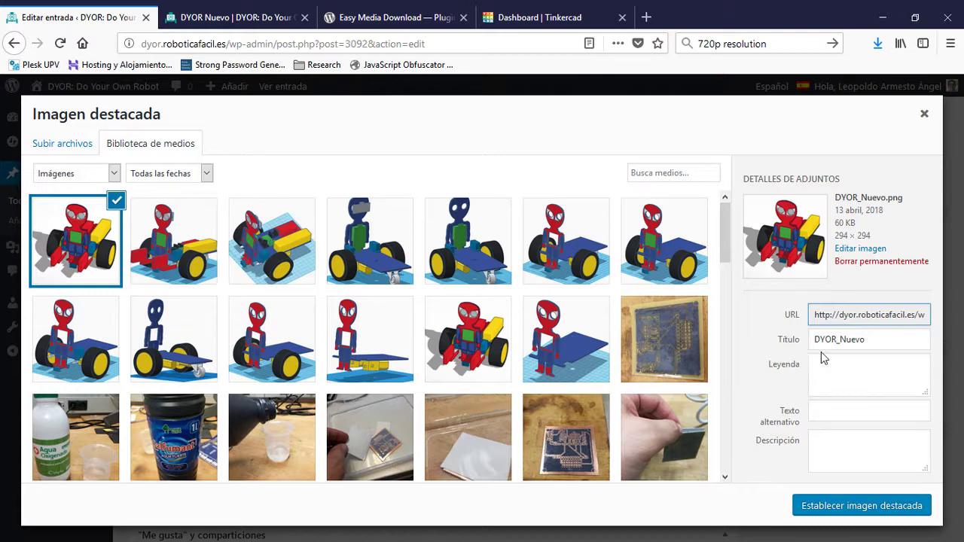
left_click(892, 508)
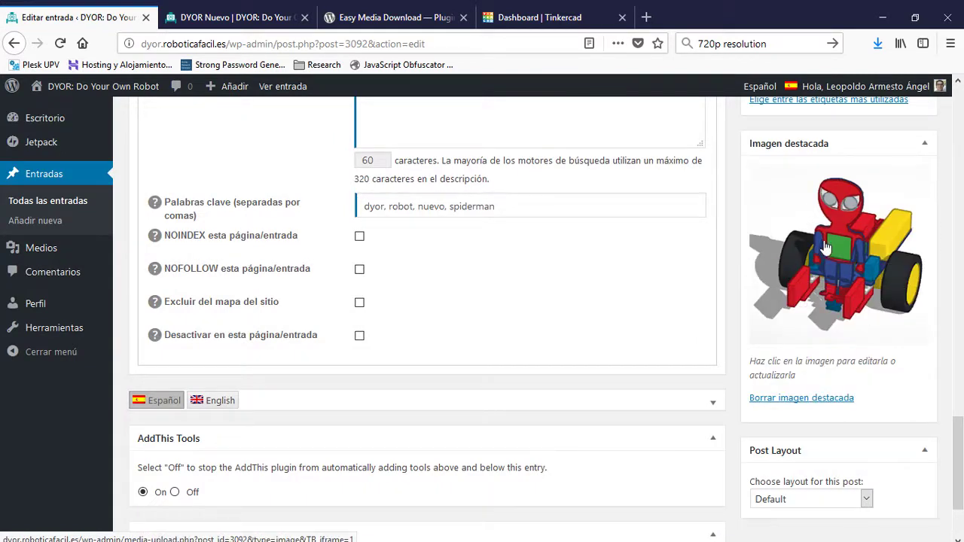
- Check the completed SEO fields and featured image, and submit the post for review
scroll(814, 323, "up", 5)
scroll(813, 296, "up", 3)
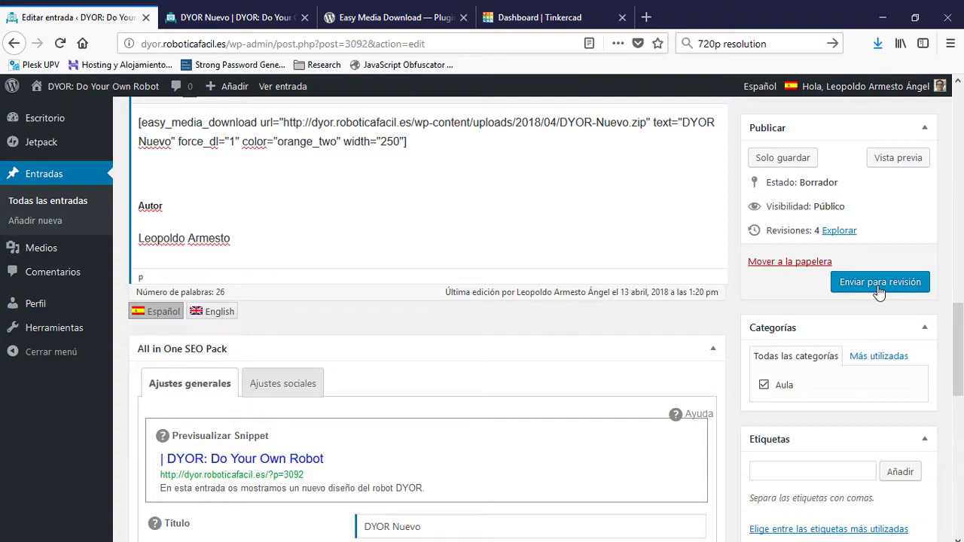
scroll(491, 348, "down", 5)
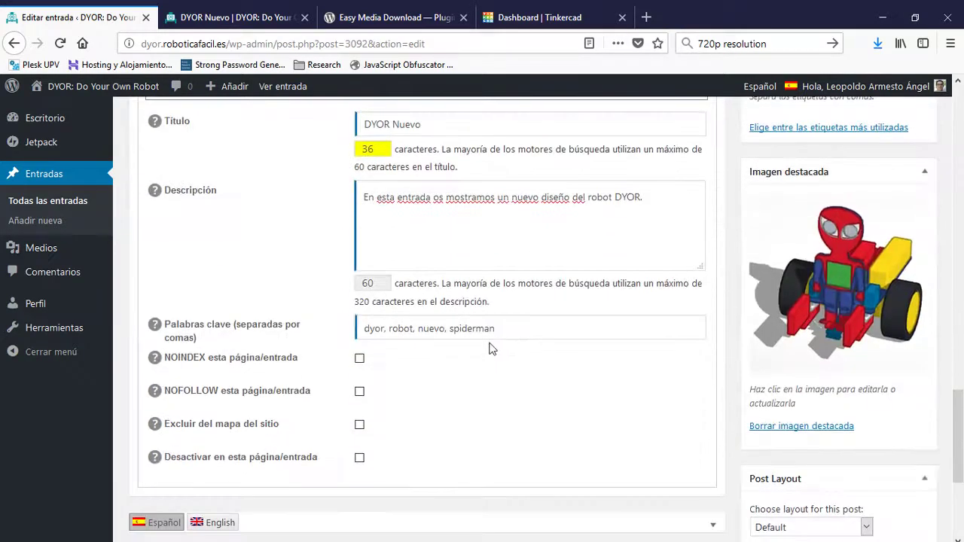
scroll(646, 258, "up", 5)
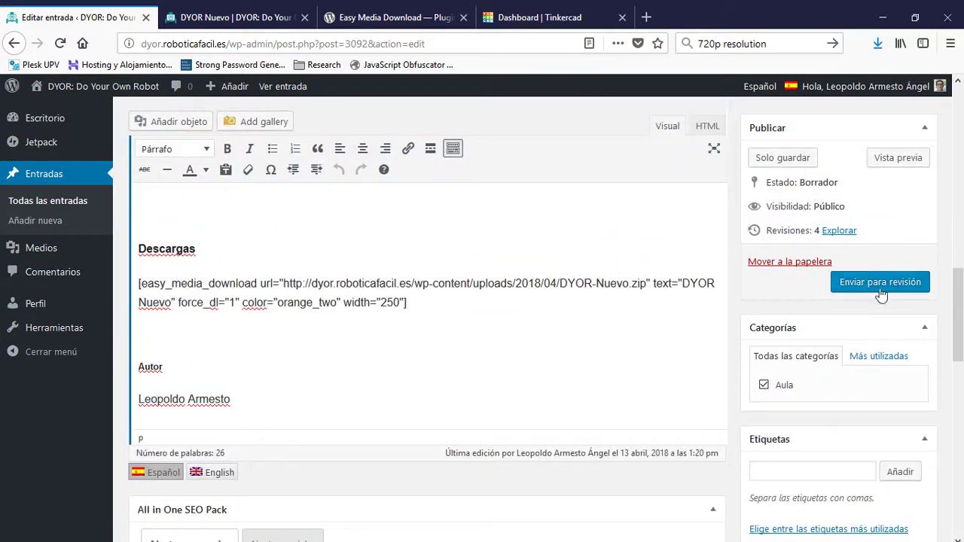
left_click(879, 291)
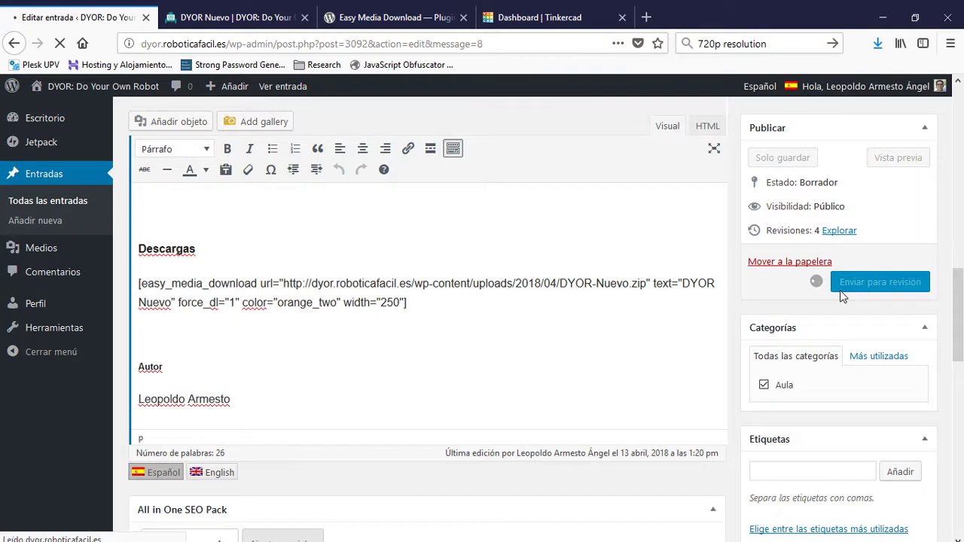